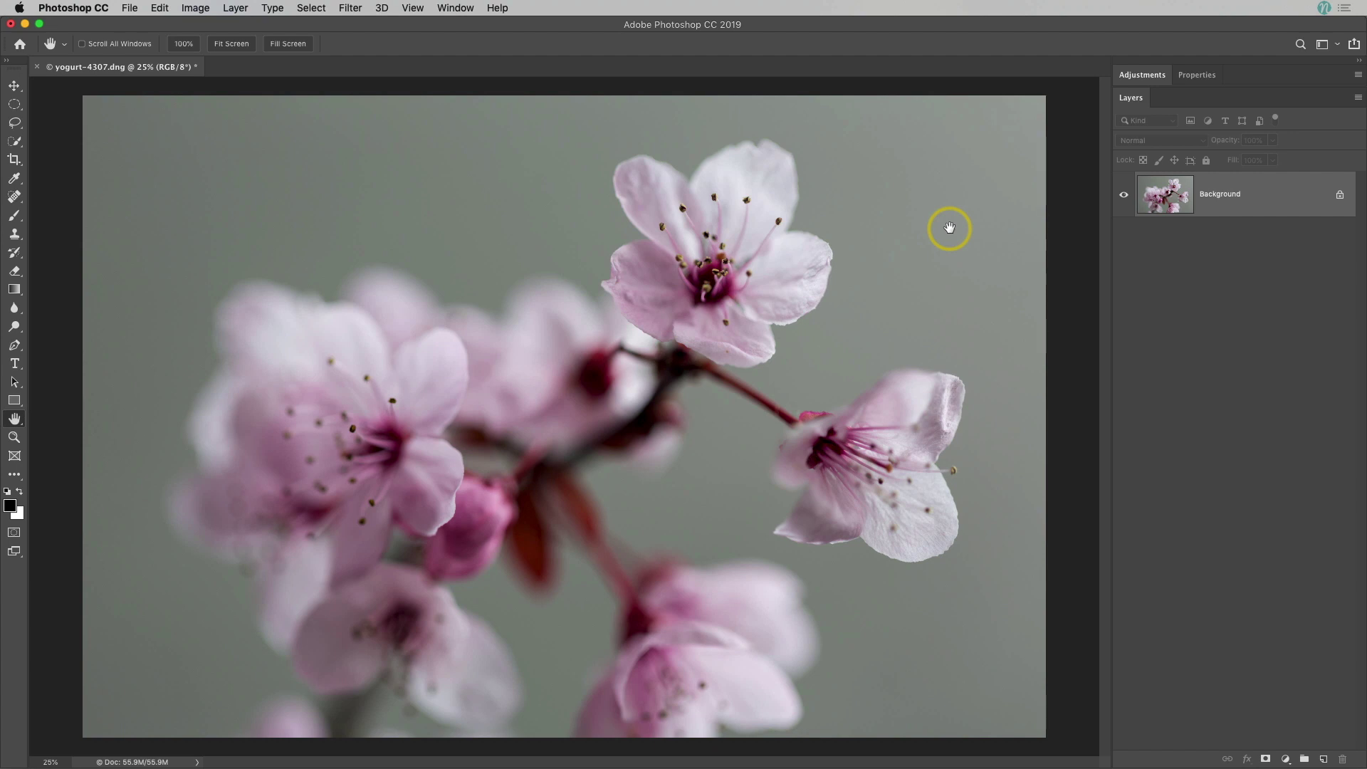
Drag nicolesy-rustic-15.jpg from the Rustic Textures folder in Finder onto the blossom photo
{"action": "key", "text": "super+Tab"}
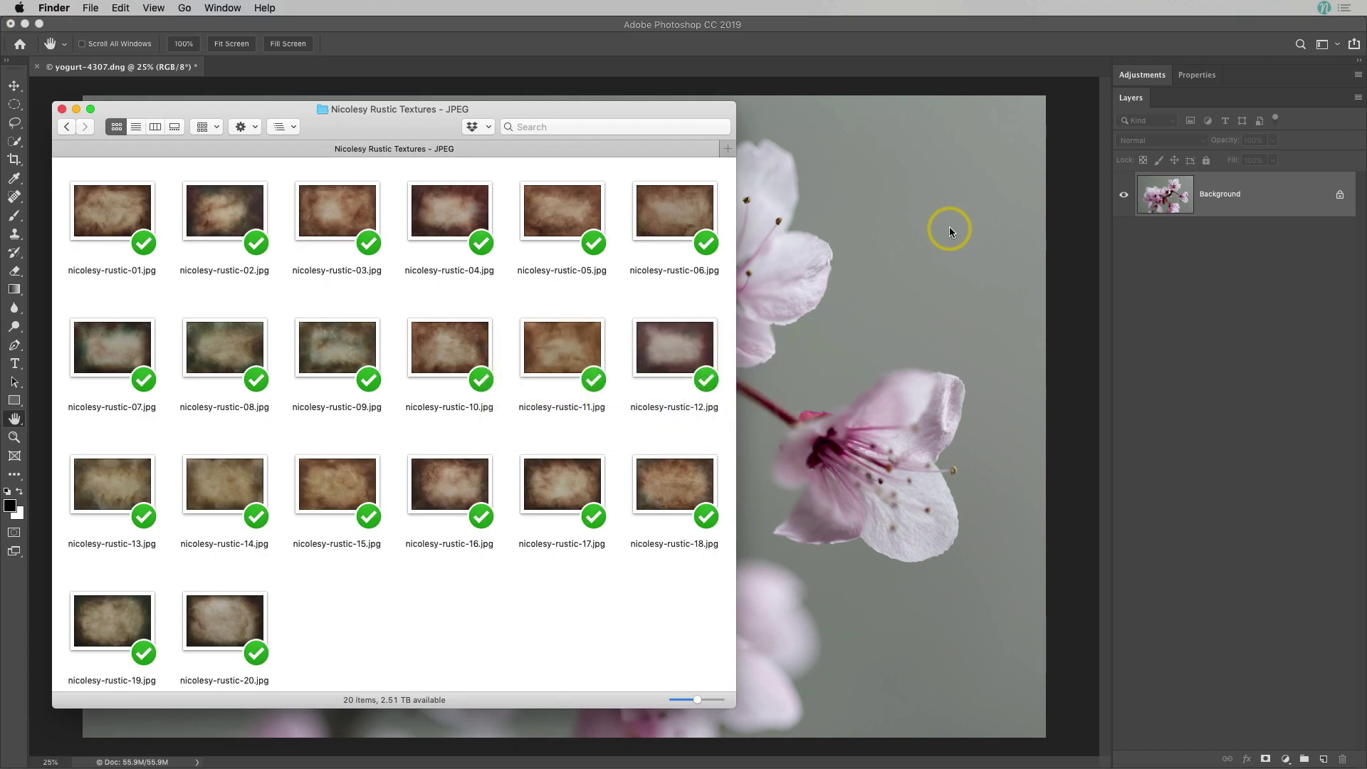
{"action": "left_click_drag", "start_coordinate": [334, 490], "coordinate": [905, 259]}
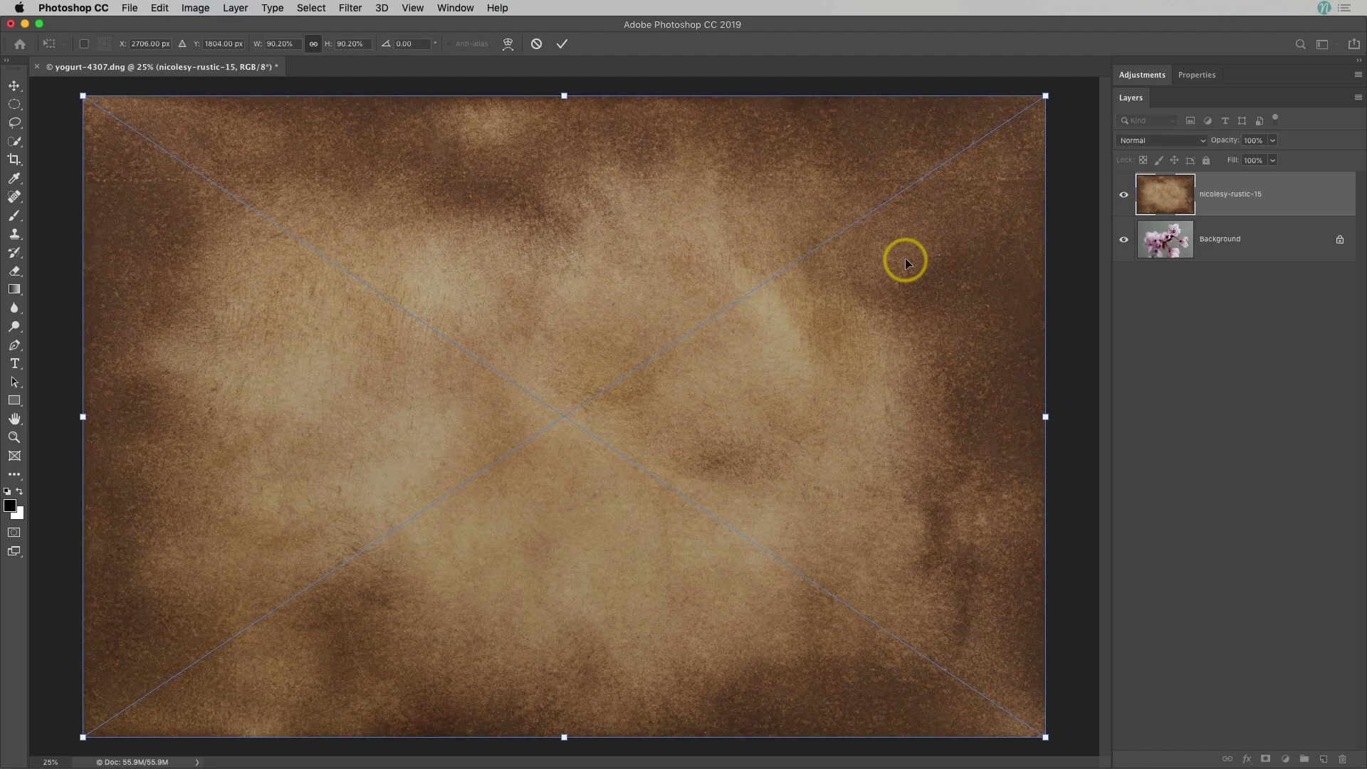
Commit the nicolesy-rustic-15 texture placement at its current size
{"action": "key", "text": "Return"}
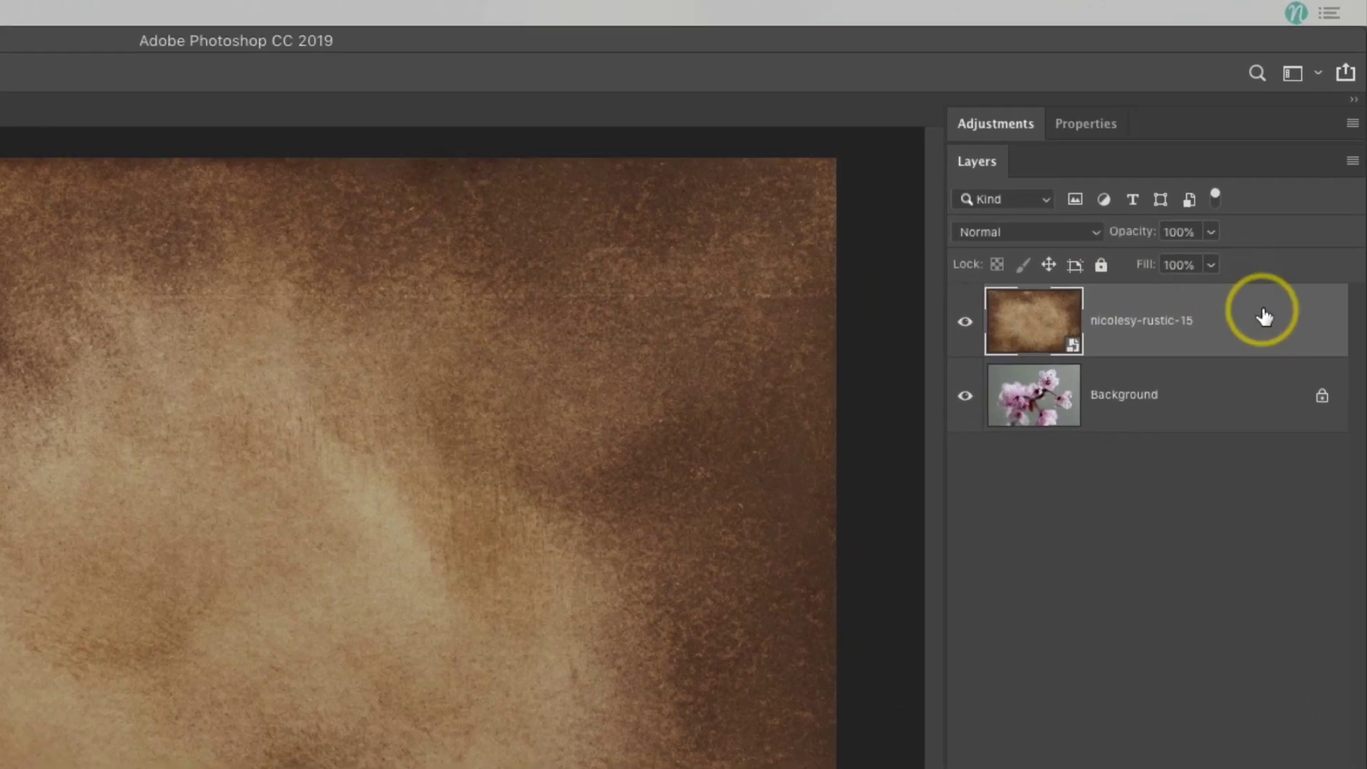
Convert the nicolesy-rustic-15 layer to a smart object and set its blend mode to Overlay
{"action": "right_click", "coordinate": [1265, 314]}
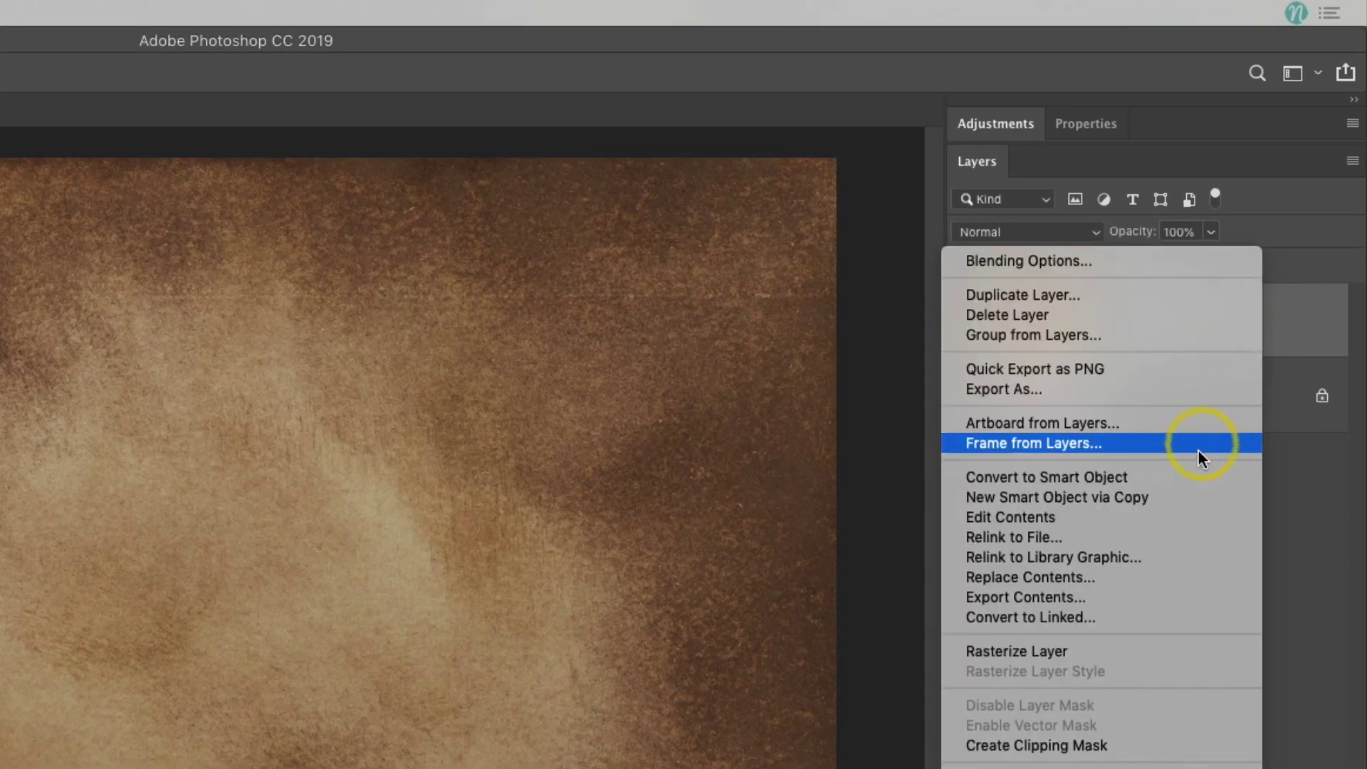
{"action": "left_click", "coordinate": [1201, 477]}
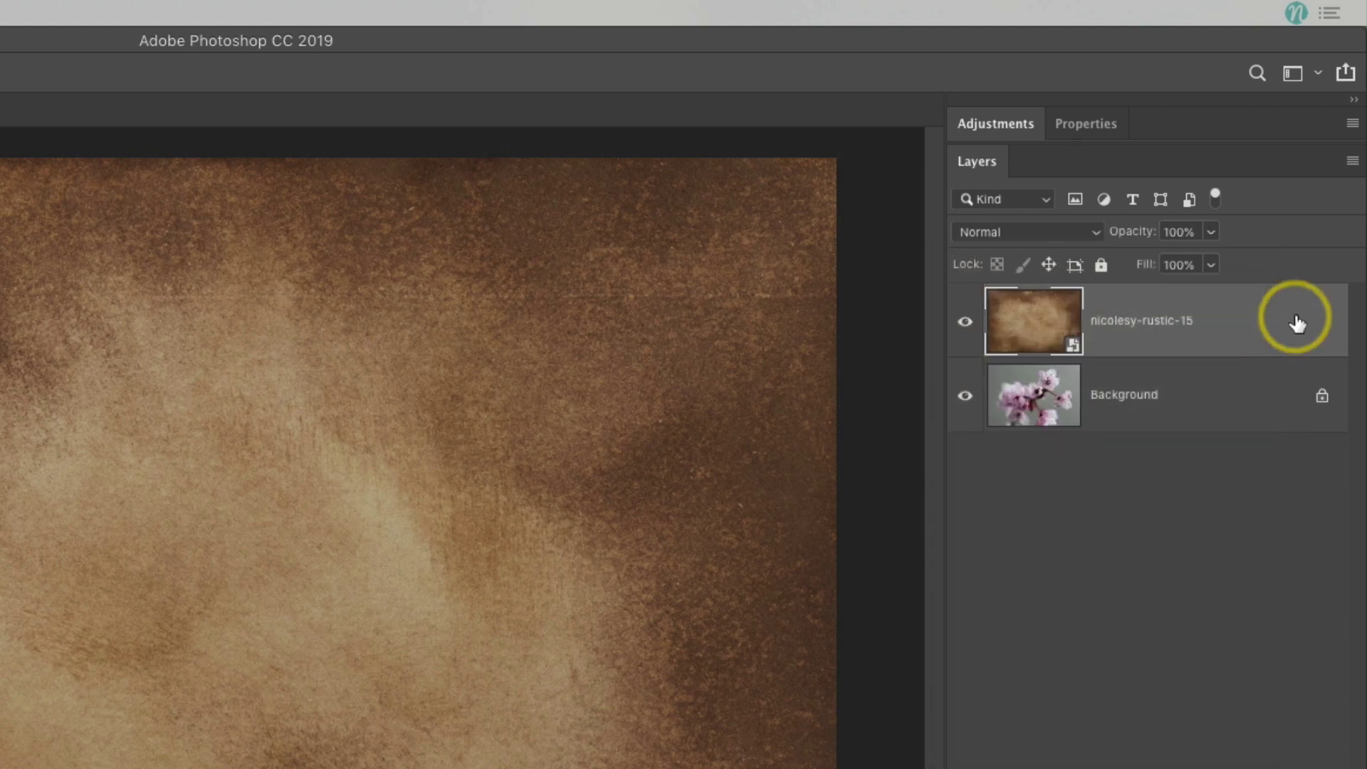
{"action": "left_click", "coordinate": [1070, 231]}
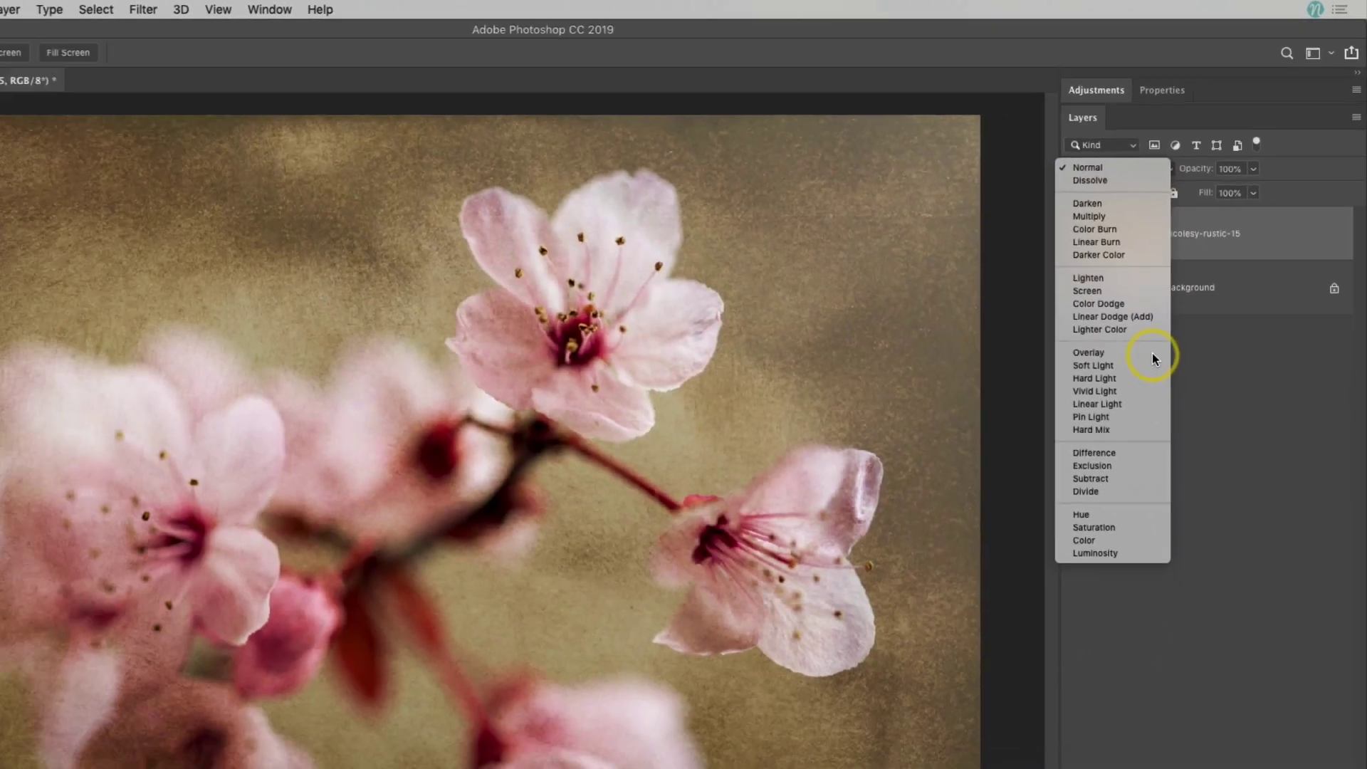
{"action": "left_click", "coordinate": [1153, 354]}
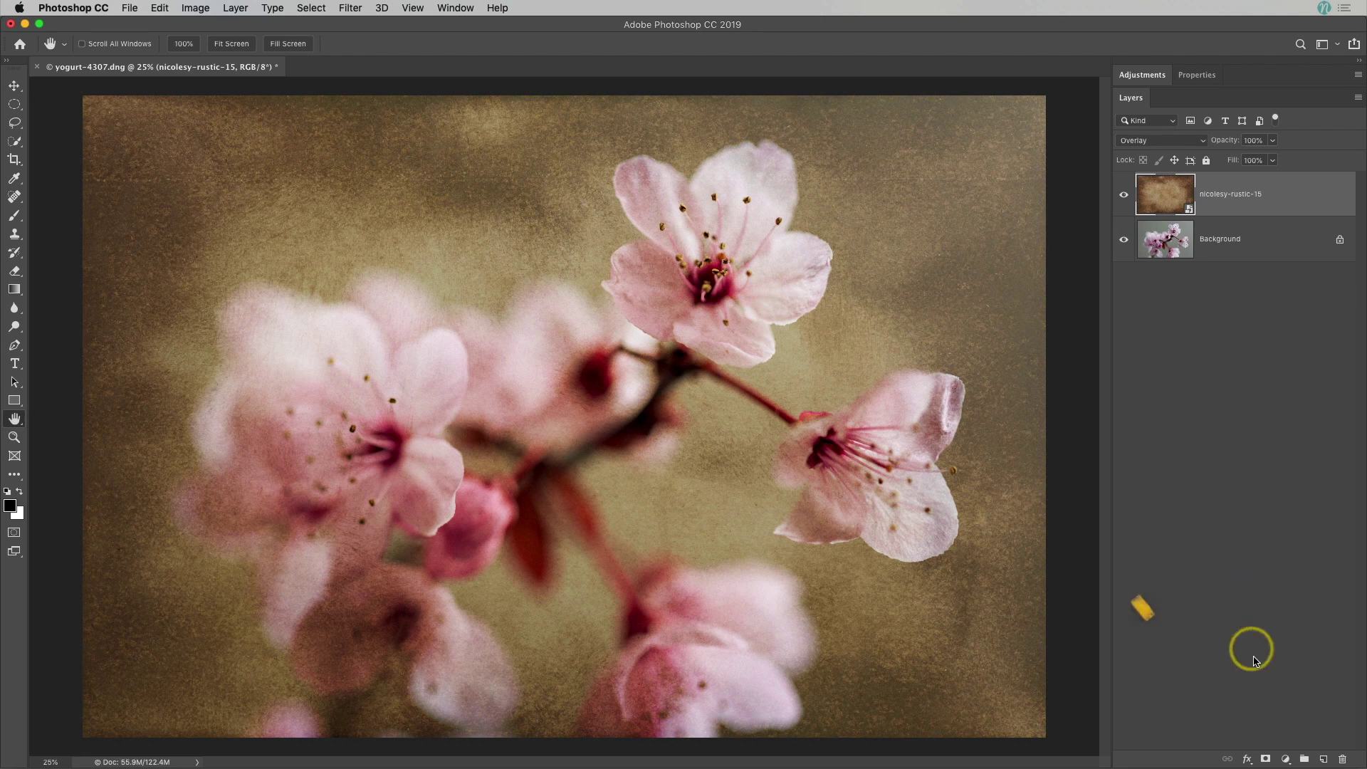
Add a mask to the texture layer and paint it black over the top blossom with a soft 500 px brush
{"action": "left_click", "coordinate": [1267, 759]}
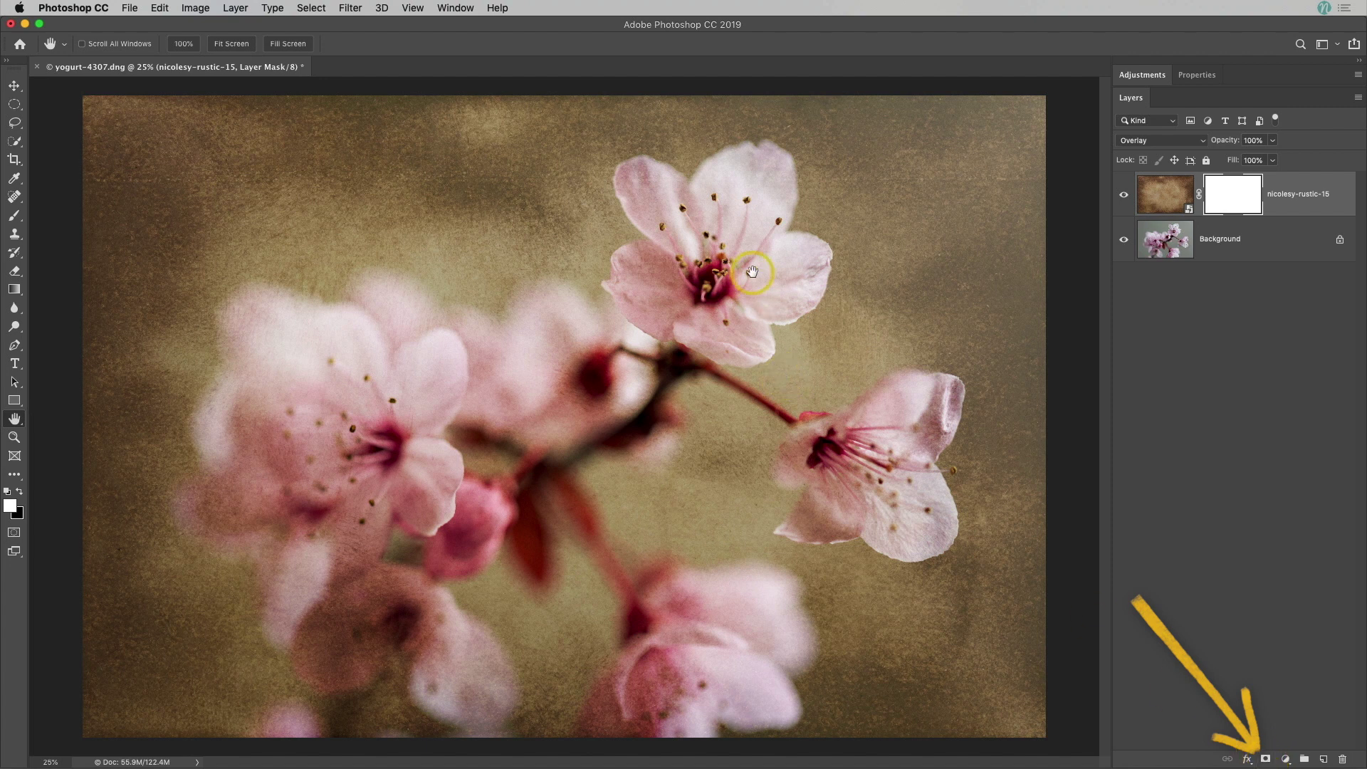
{"action": "key", "text": "b"}
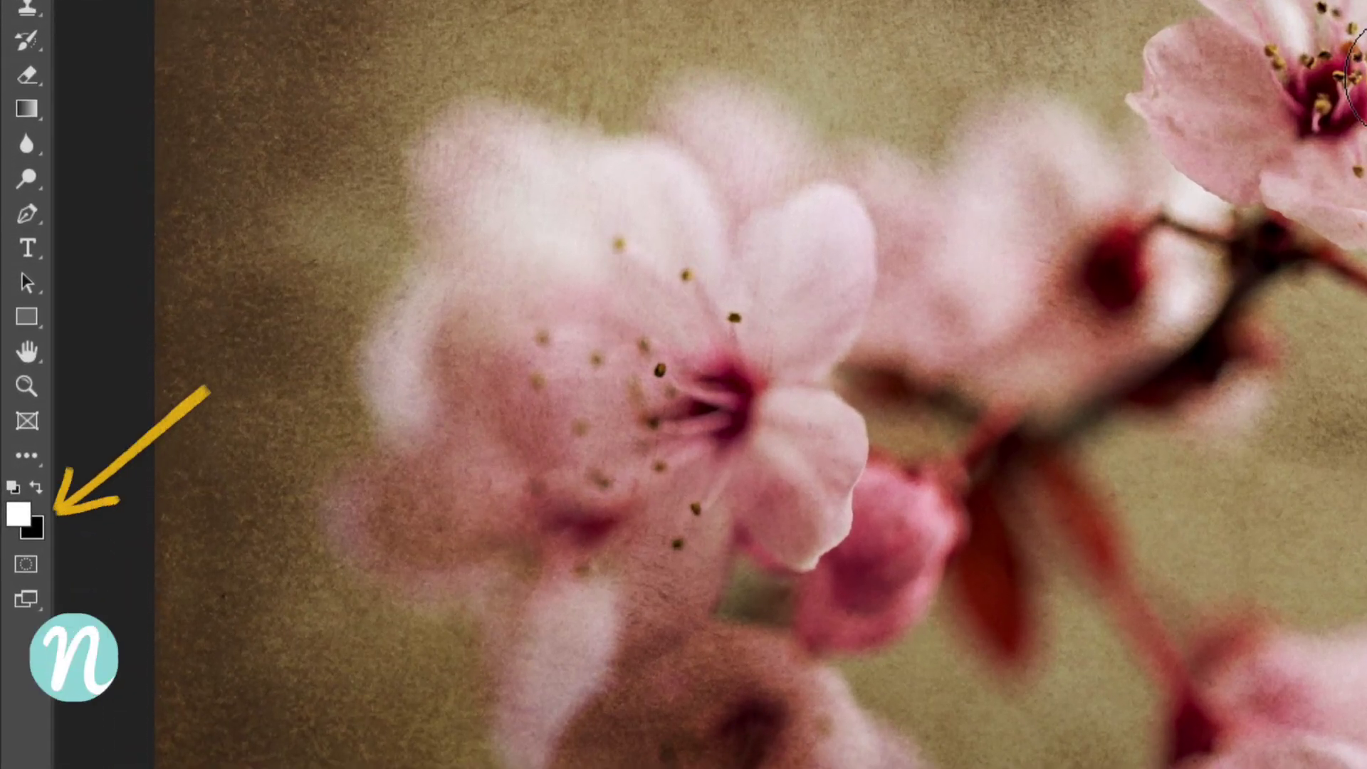
{"action": "key", "text": "x"}
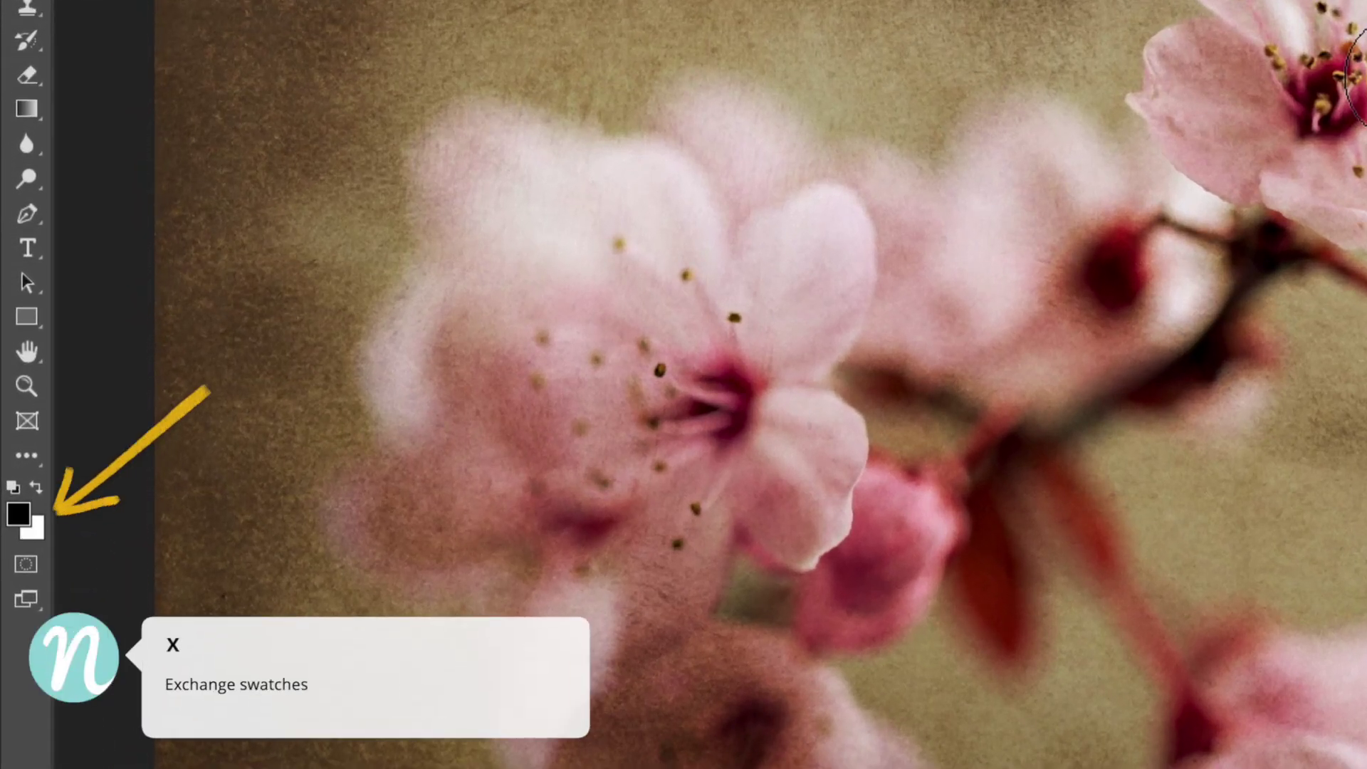
{"action": "right_click", "coordinate": [1024, 120]}
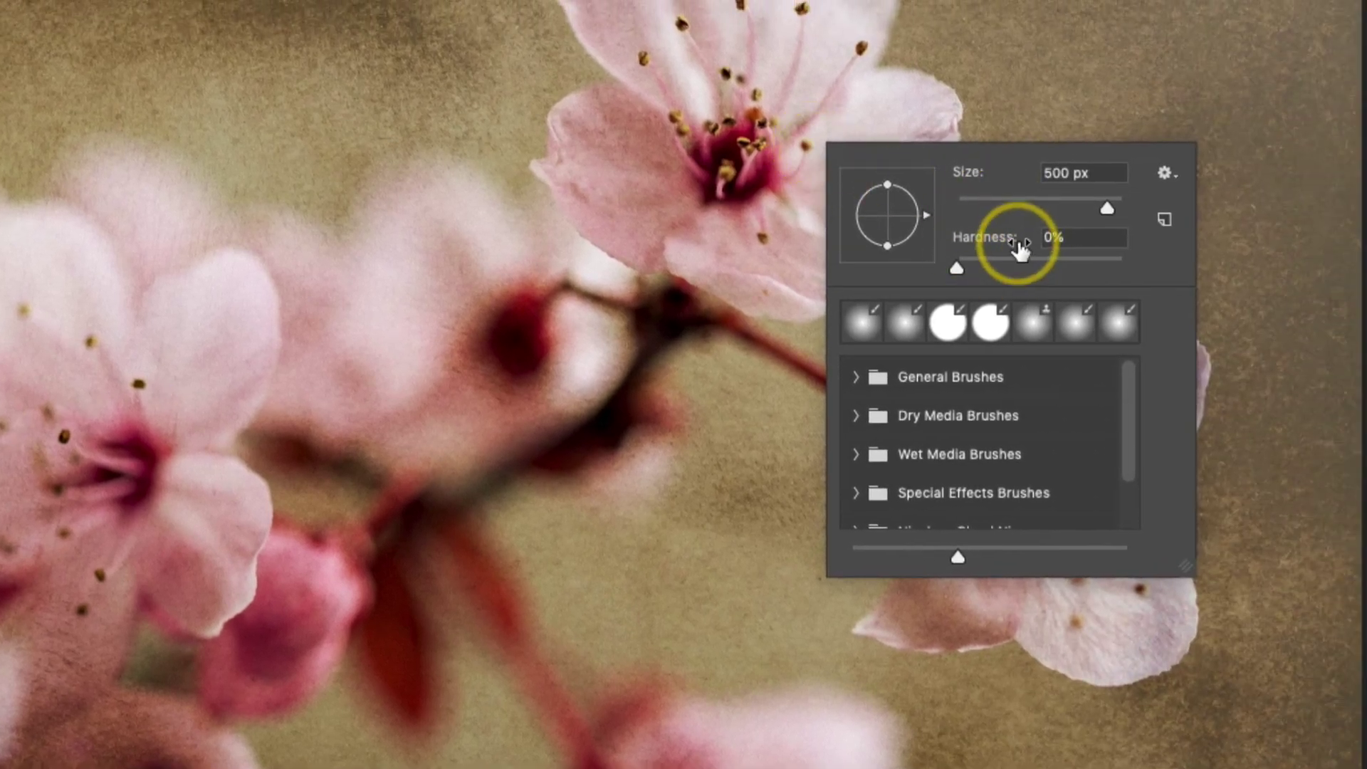
{"action": "left_click", "coordinate": [723, 46]}
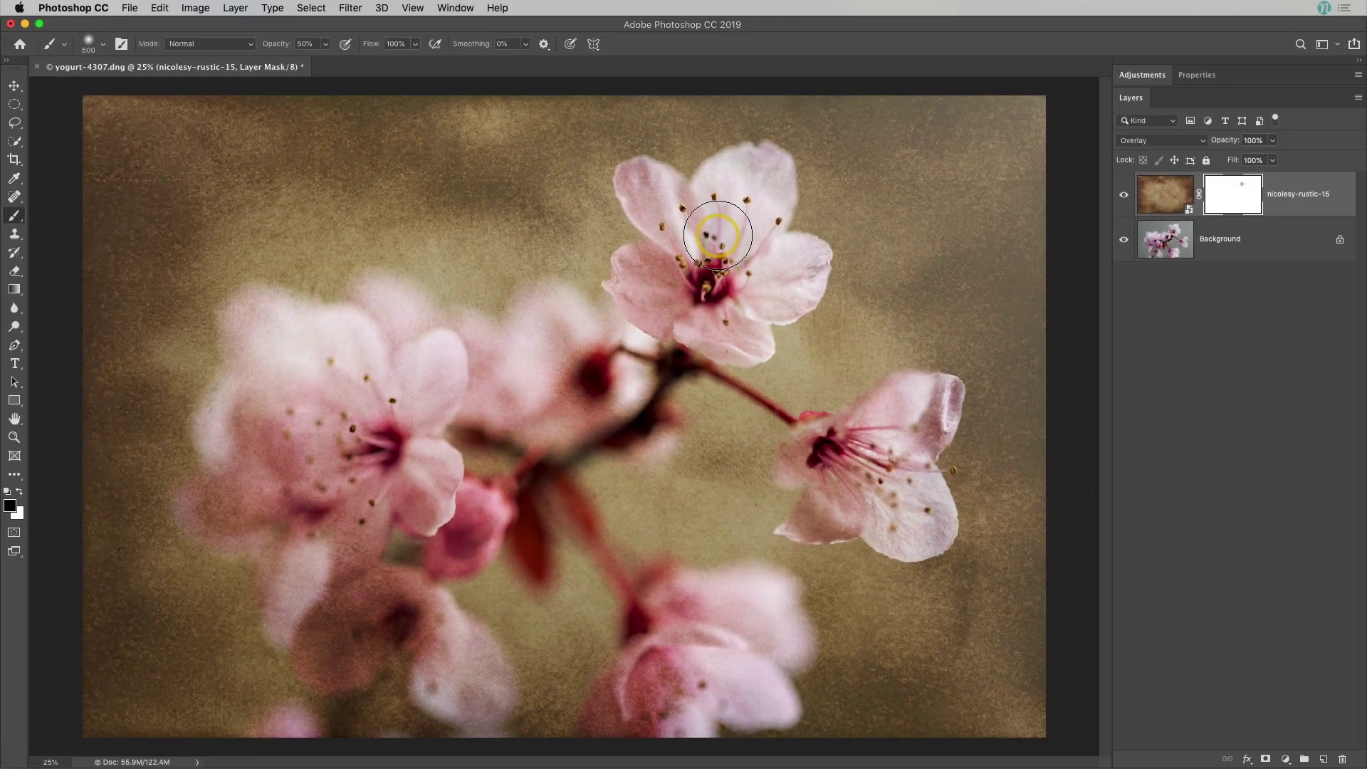
{"action": "mouse_move", "coordinate": [718, 235]}
{"action": "left_mouse_down"}
{"action": "mouse_move", "coordinate": [751, 174]}
{"action": "mouse_move", "coordinate": [665, 198]}
{"action": "mouse_move", "coordinate": [690, 255]}
{"action": "mouse_move", "coordinate": [632, 279]}
{"action": "mouse_move", "coordinate": [682, 295]}
{"action": "mouse_move", "coordinate": [702, 322]}
{"action": "mouse_move", "coordinate": [742, 327]}
{"action": "mouse_move", "coordinate": [762, 271]}
{"action": "mouse_move", "coordinate": [775, 288]}
{"action": "mouse_move", "coordinate": [784, 268]}
{"action": "mouse_move", "coordinate": [740, 310]}
{"action": "mouse_move", "coordinate": [696, 321]}
{"action": "mouse_move", "coordinate": [652, 293]}
{"action": "mouse_move", "coordinate": [727, 316]}
{"action": "mouse_move", "coordinate": [762, 271]}
{"action": "mouse_move", "coordinate": [727, 210]}
{"action": "mouse_move", "coordinate": [735, 218]}
{"action": "mouse_move", "coordinate": [655, 216]}
{"action": "mouse_move", "coordinate": [657, 202]}
{"action": "mouse_move", "coordinate": [713, 206]}
{"action": "mouse_move", "coordinate": [679, 305]}
{"action": "mouse_move", "coordinate": [767, 263]}
{"action": "mouse_move", "coordinate": [725, 332]}
{"action": "mouse_move", "coordinate": [635, 289]}
{"action": "mouse_move", "coordinate": [771, 274]}
{"action": "mouse_move", "coordinate": [722, 299]}
{"action": "mouse_move", "coordinate": [725, 245]}
{"action": "mouse_move", "coordinate": [708, 269]}
{"action": "left_mouse_up"}
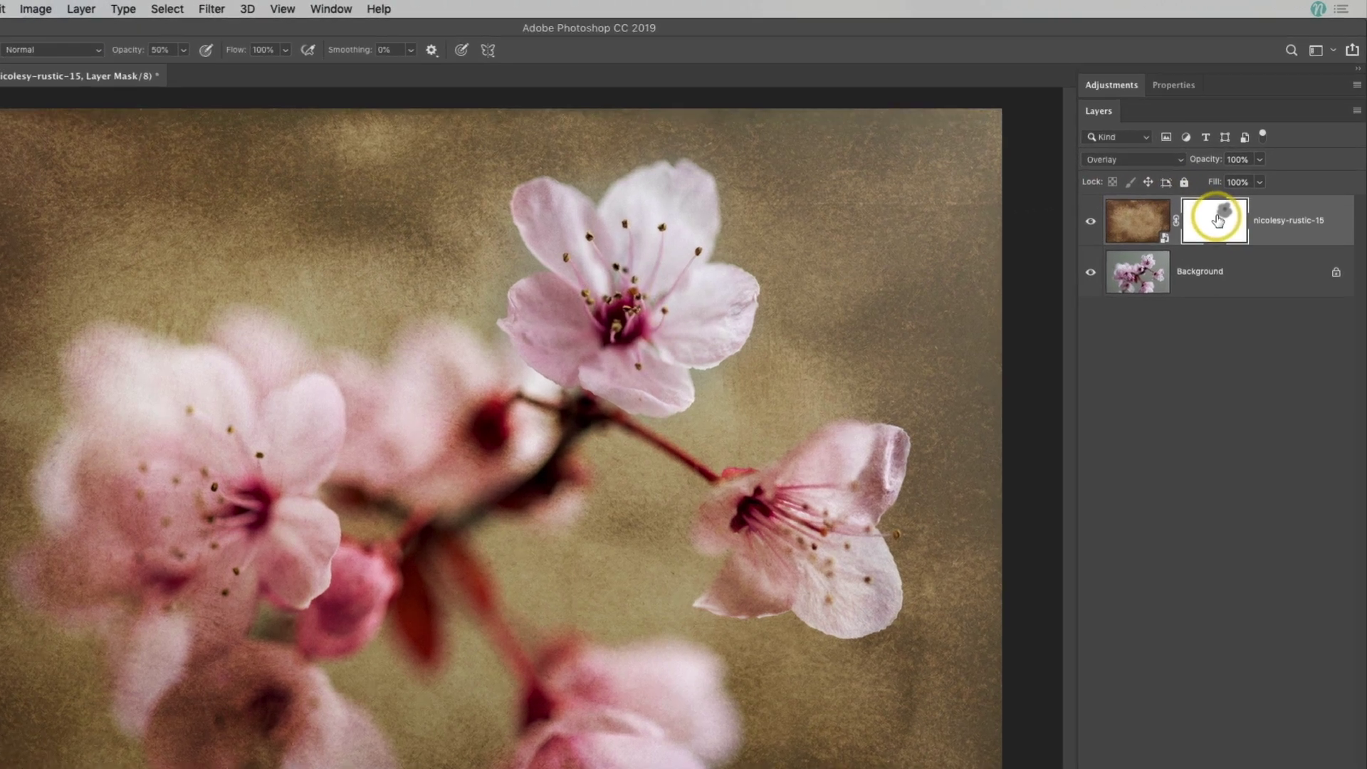
{"action": "left_click", "coordinate": [1235, 194], "text": "shift"}
{"action": "left_click", "coordinate": [1235, 194], "text": "shift"}
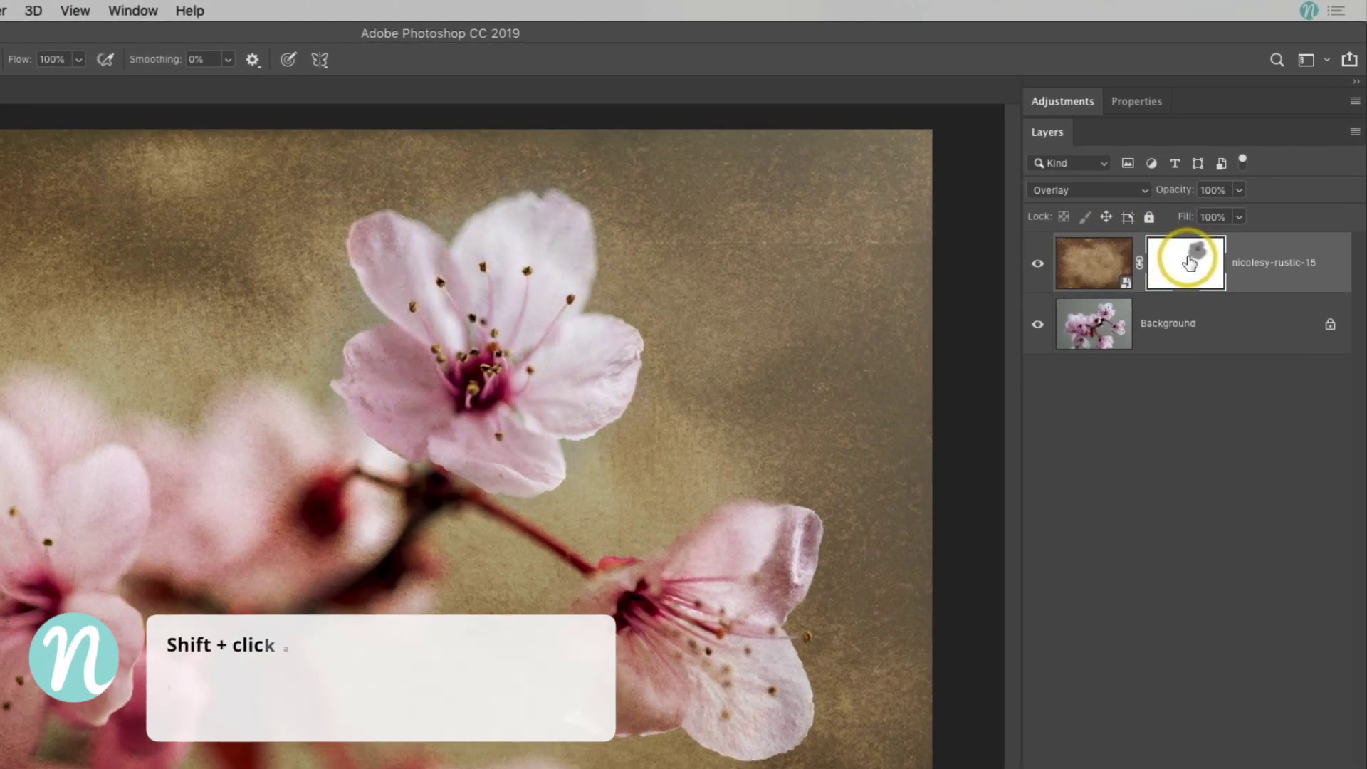
{"action": "left_click", "coordinate": [1189, 262], "text": "shift"}
{"action": "left_click", "coordinate": [1190, 262], "text": "shift"}
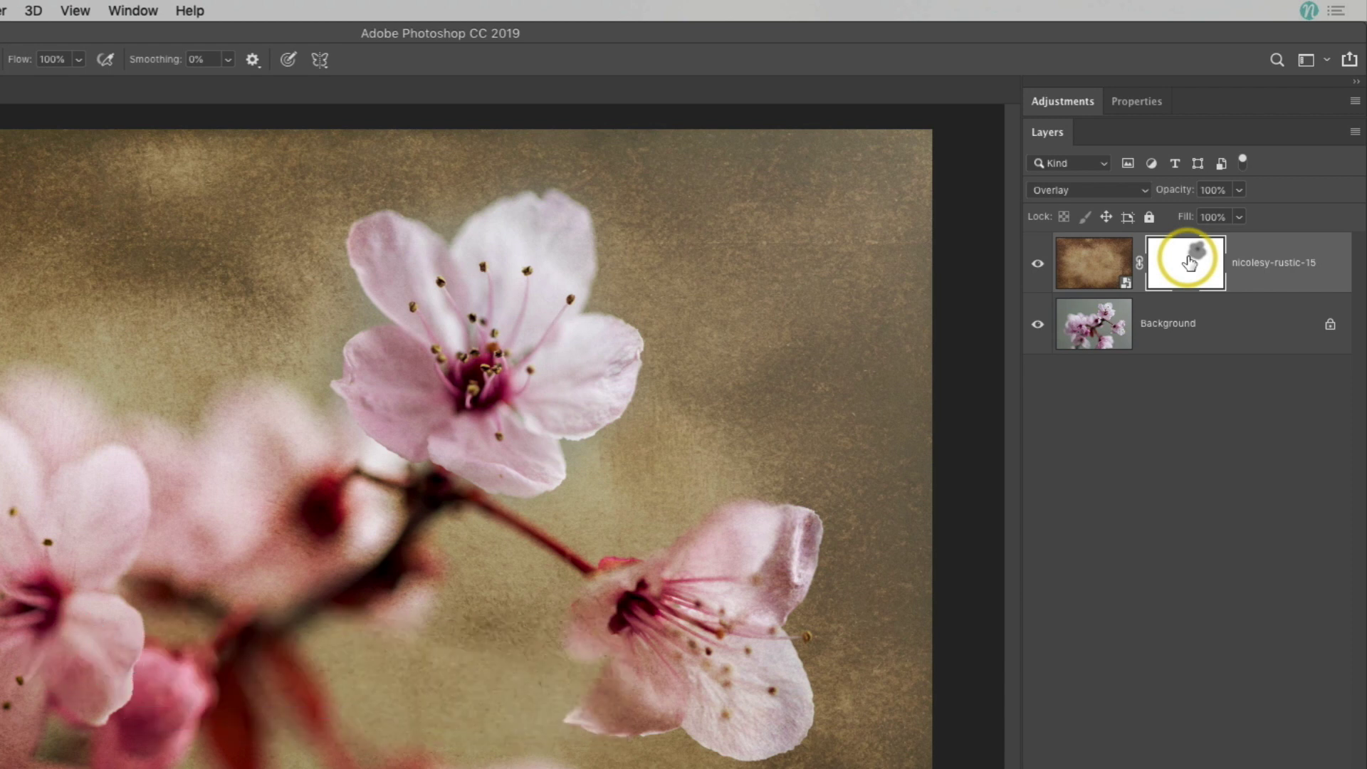
{"action": "left_click", "coordinate": [1038, 267]}
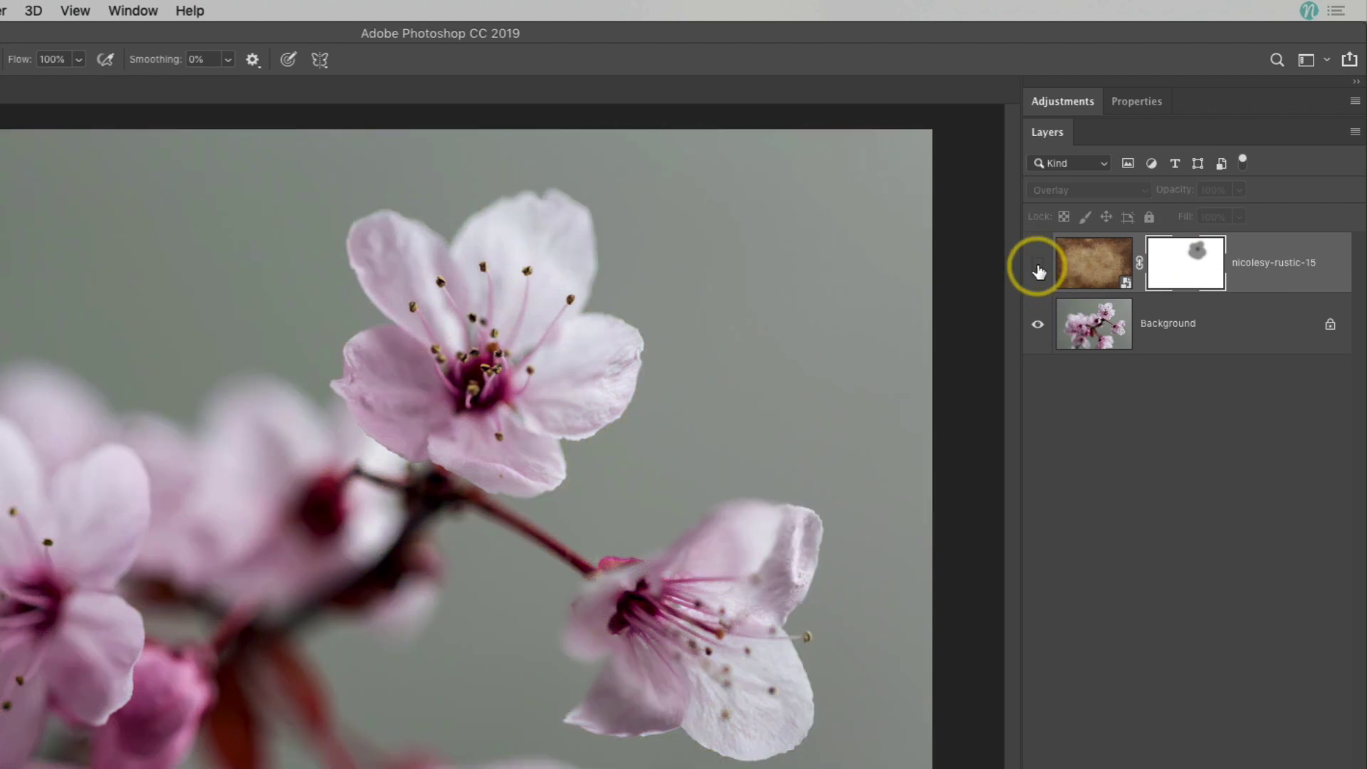
{"action": "left_click", "coordinate": [1039, 268]}
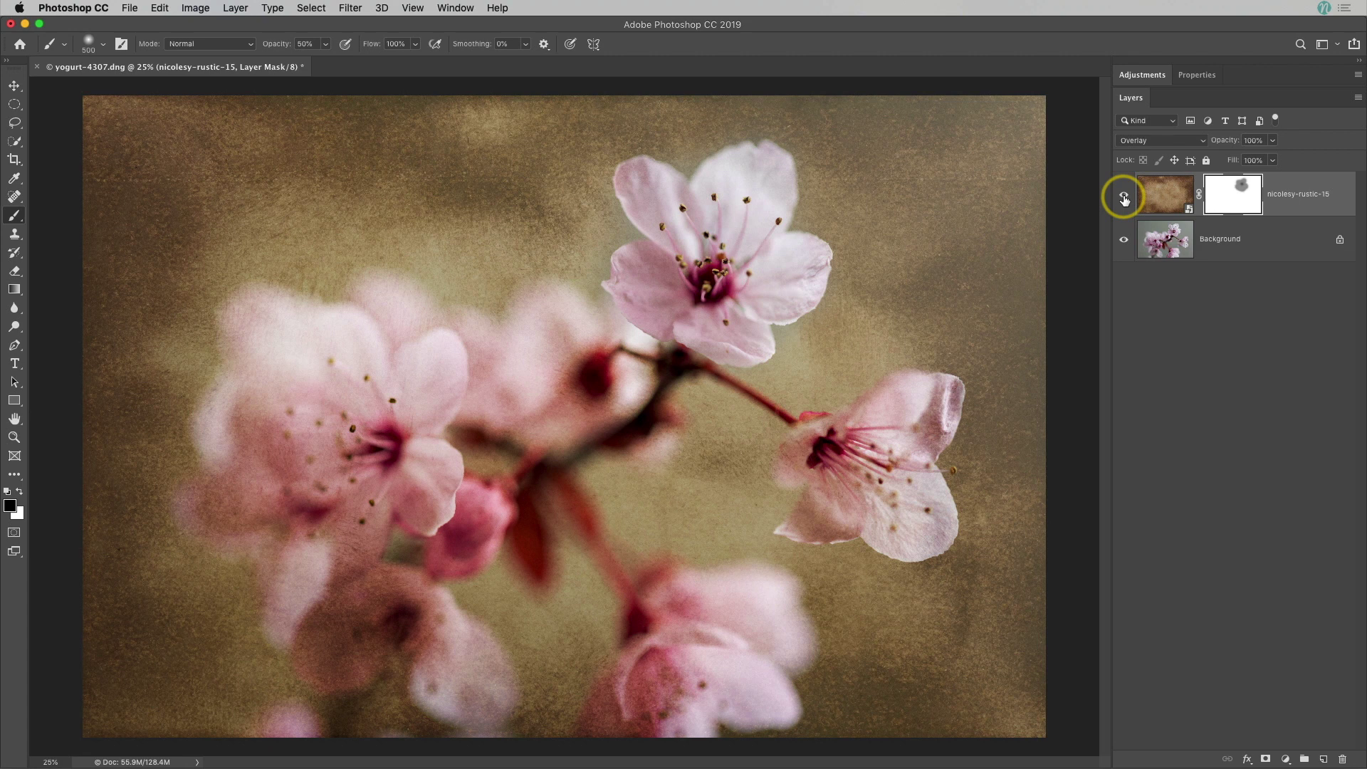
{"action": "left_click", "coordinate": [1234, 191]}
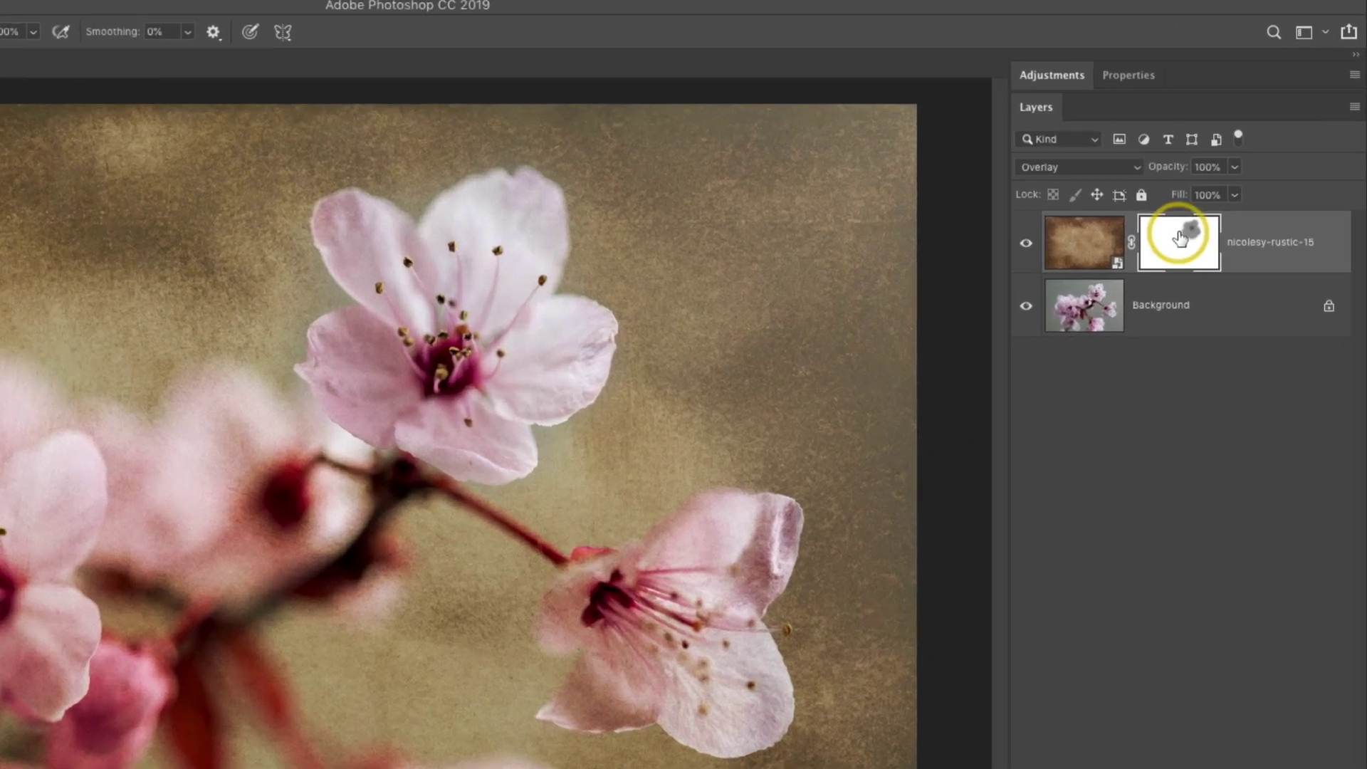
Delete the texture's layer mask and apply a 26.1-pixel Gaussian Blur smart filter
{"action": "left_click_drag", "start_coordinate": [1234, 191], "coordinate": [1318, 767]}
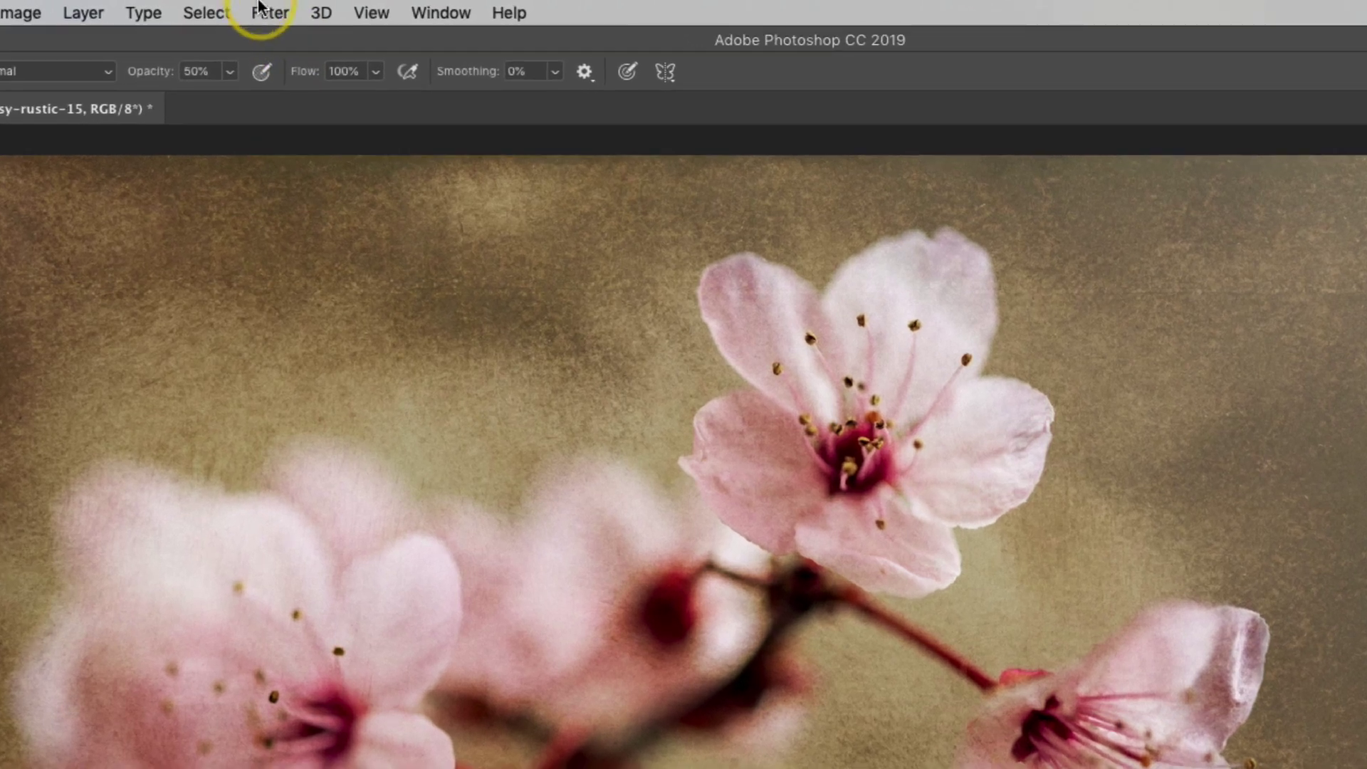
{"action": "left_click", "coordinate": [348, 7]}
{"action": "mouse_move", "coordinate": [345, 292]}
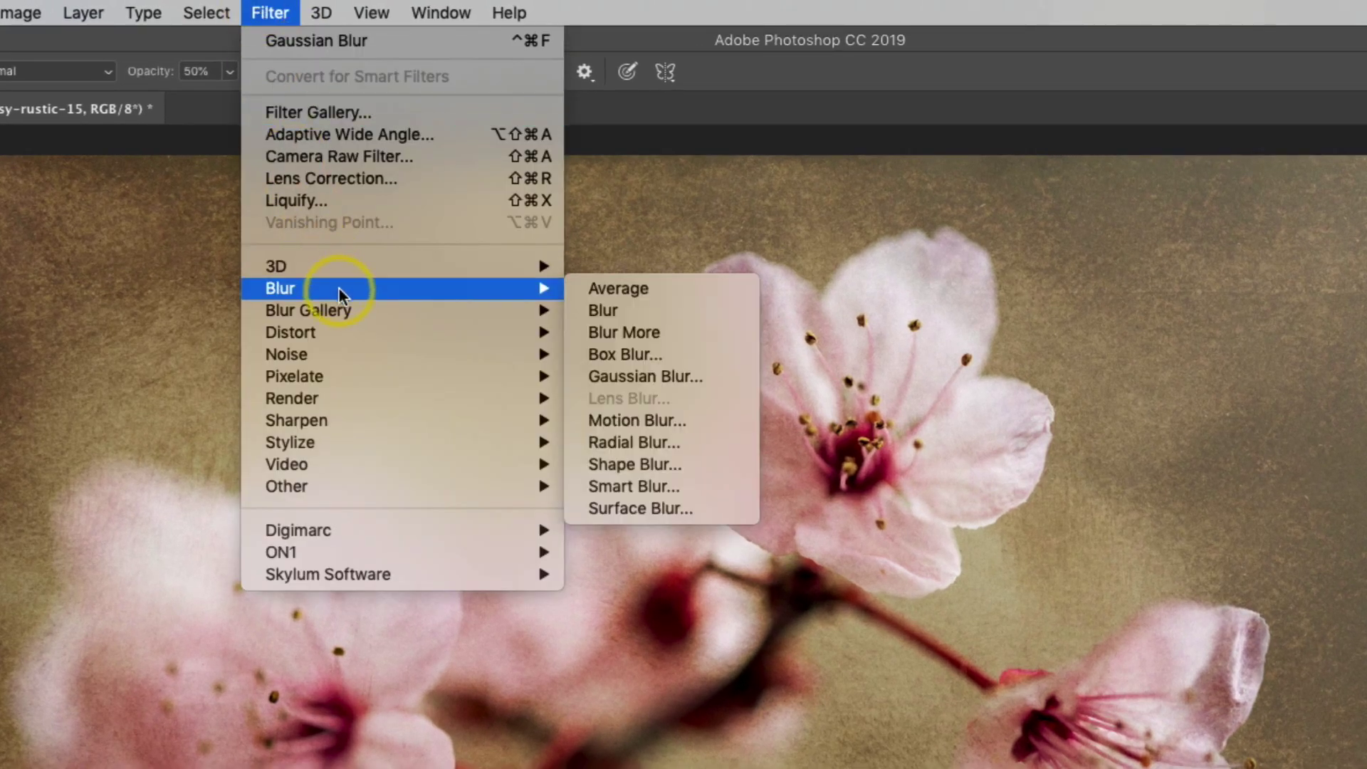
{"action": "left_click", "coordinate": [636, 375]}
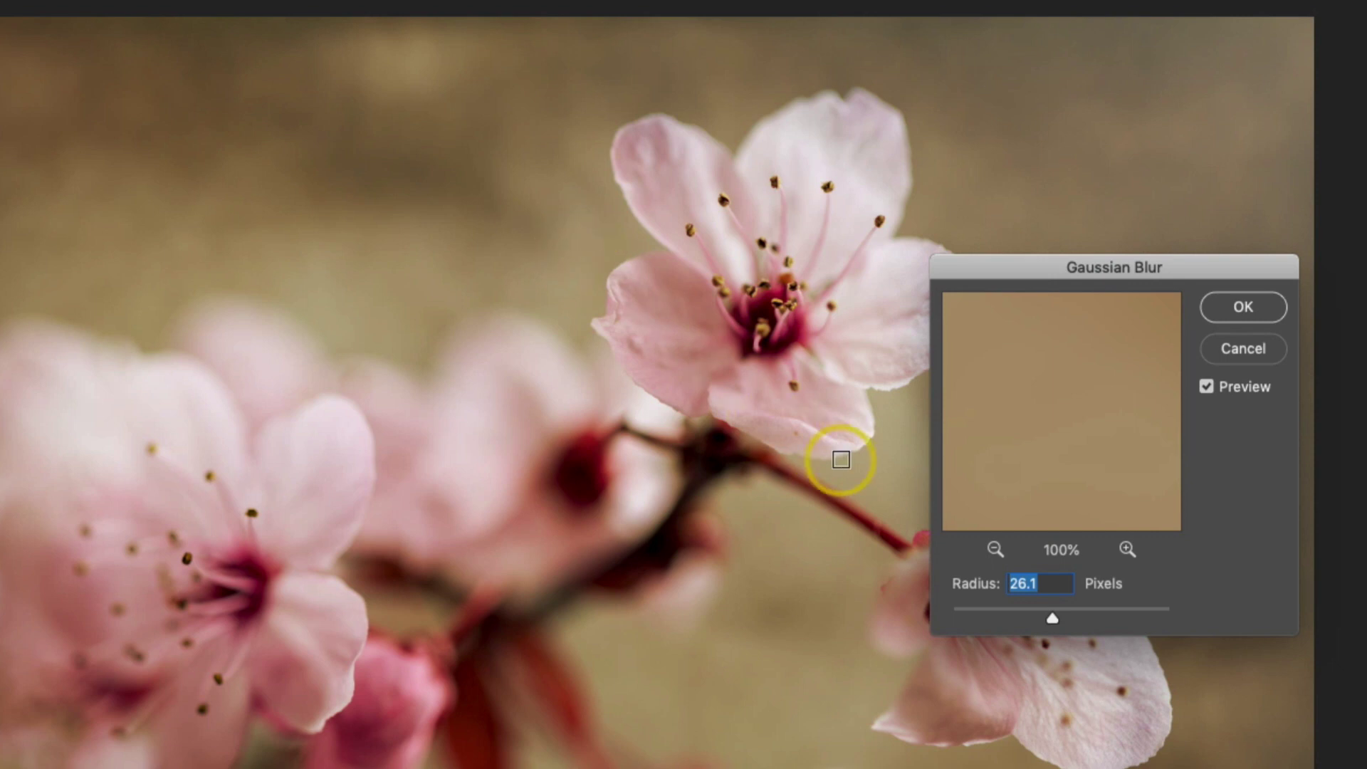
{"action": "mouse_move", "coordinate": [1054, 620]}
{"action": "left_mouse_down"}
{"action": "mouse_move", "coordinate": [995, 623]}
{"action": "mouse_move", "coordinate": [1054, 620]}
{"action": "left_mouse_up"}
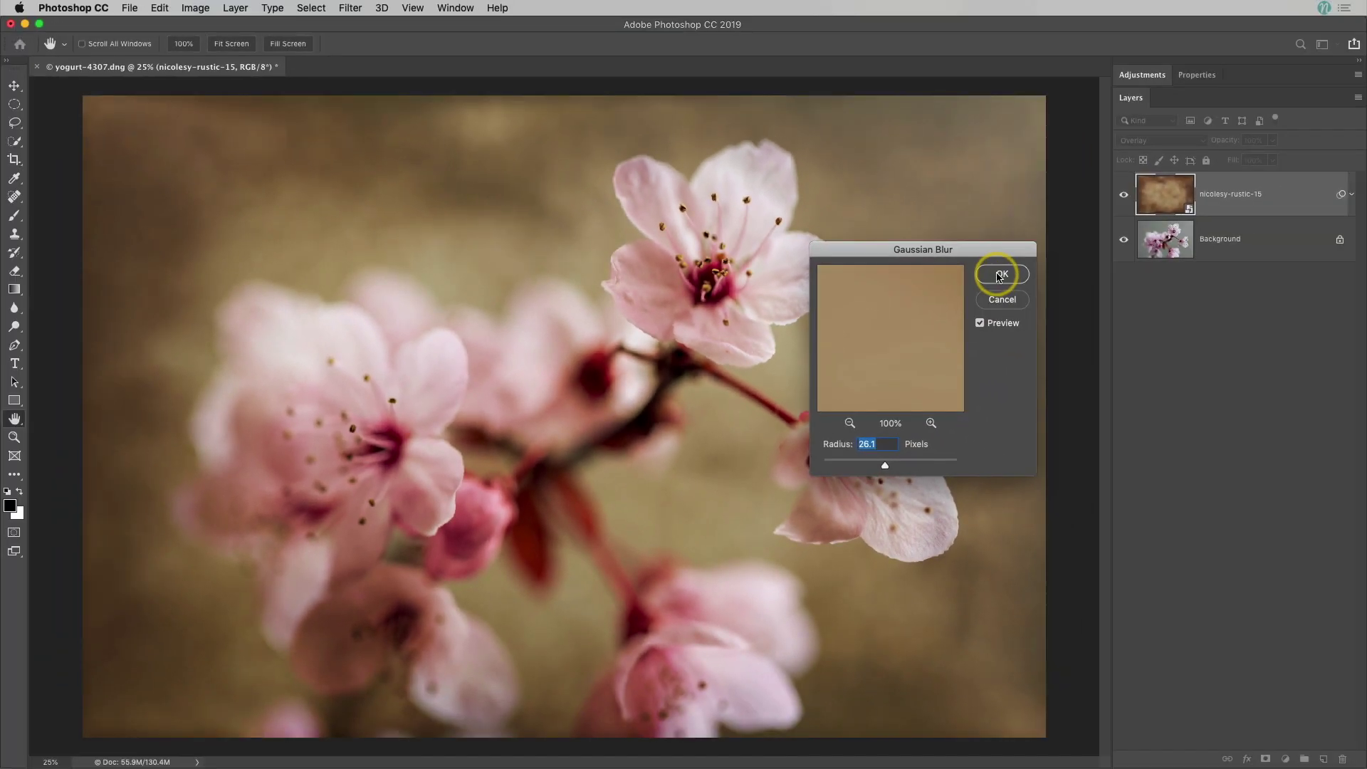
{"action": "left_click", "coordinate": [1037, 280]}
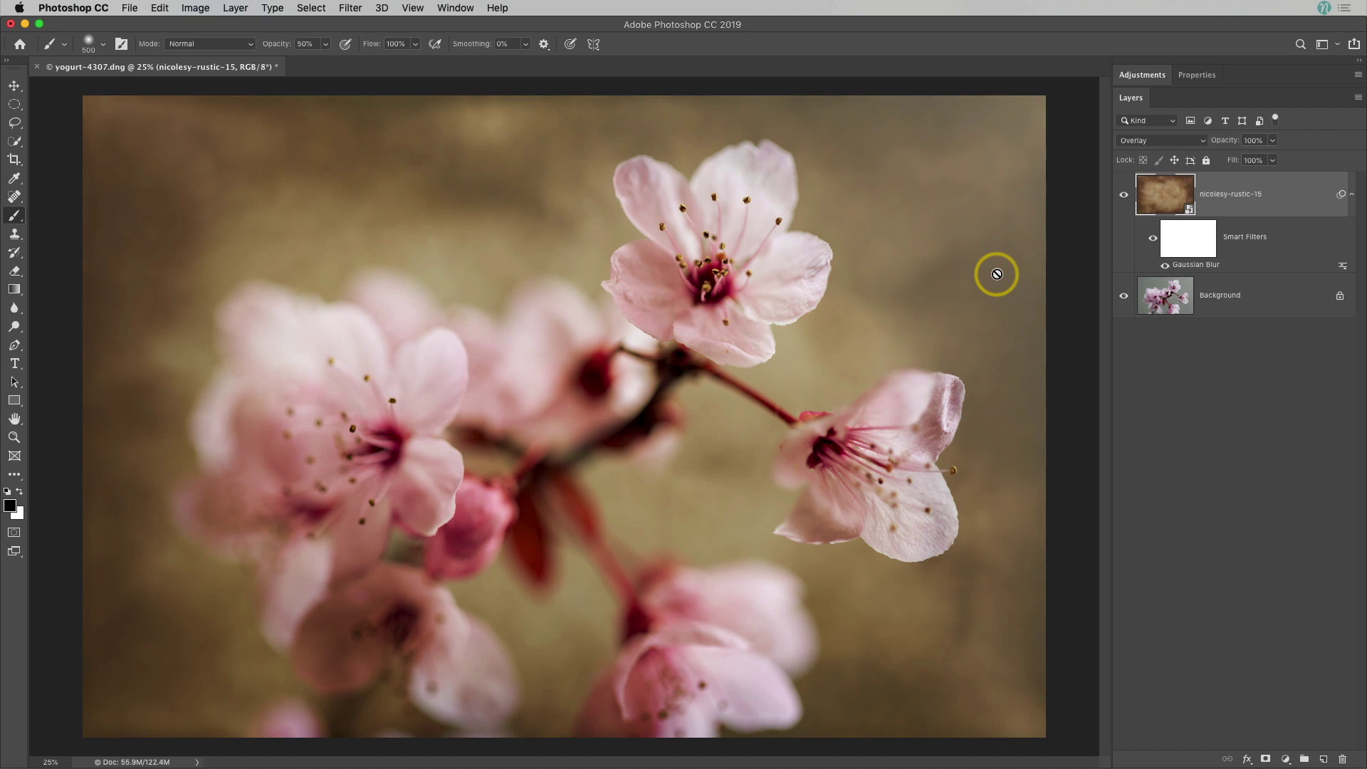
{"action": "left_click", "coordinate": [1124, 196]}
{"action": "left_click", "coordinate": [1124, 196]}
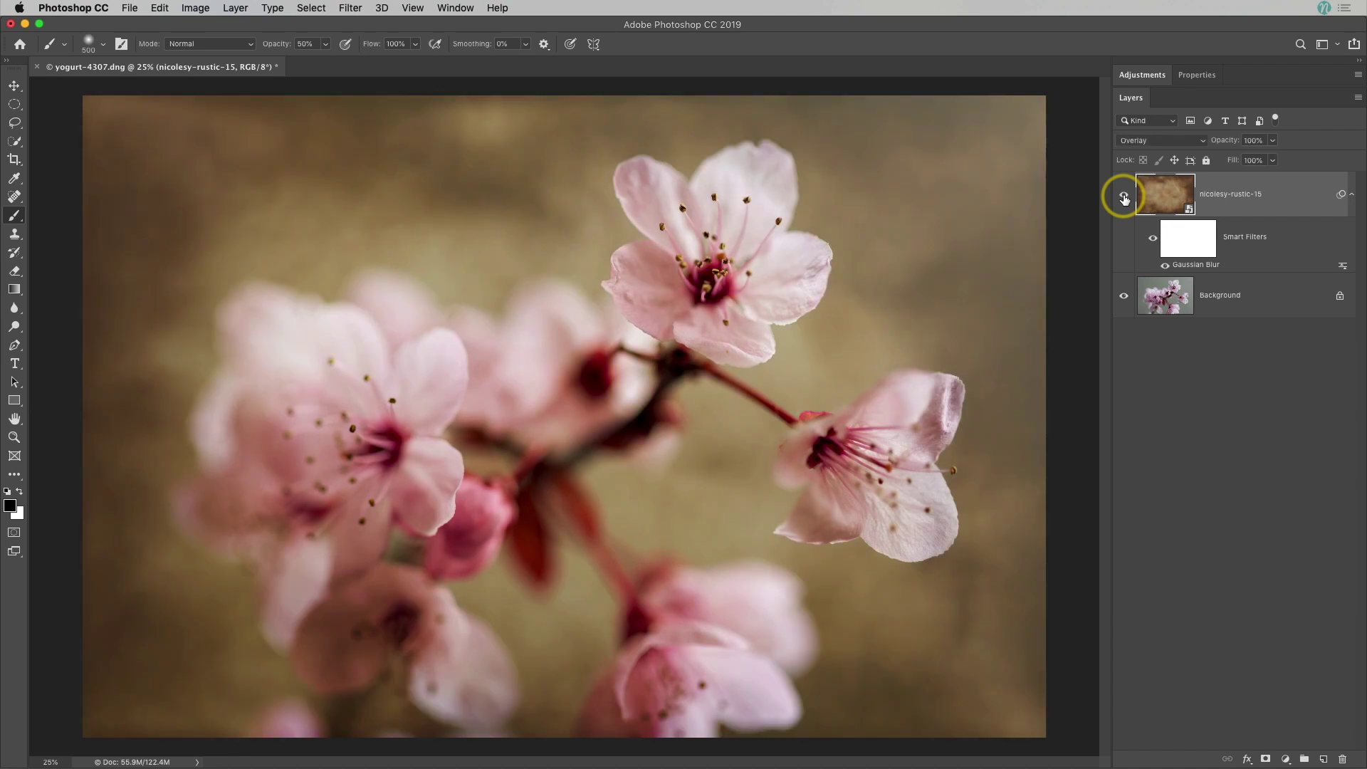
{"action": "left_click", "coordinate": [1164, 267]}
{"action": "left_click", "coordinate": [1164, 267]}
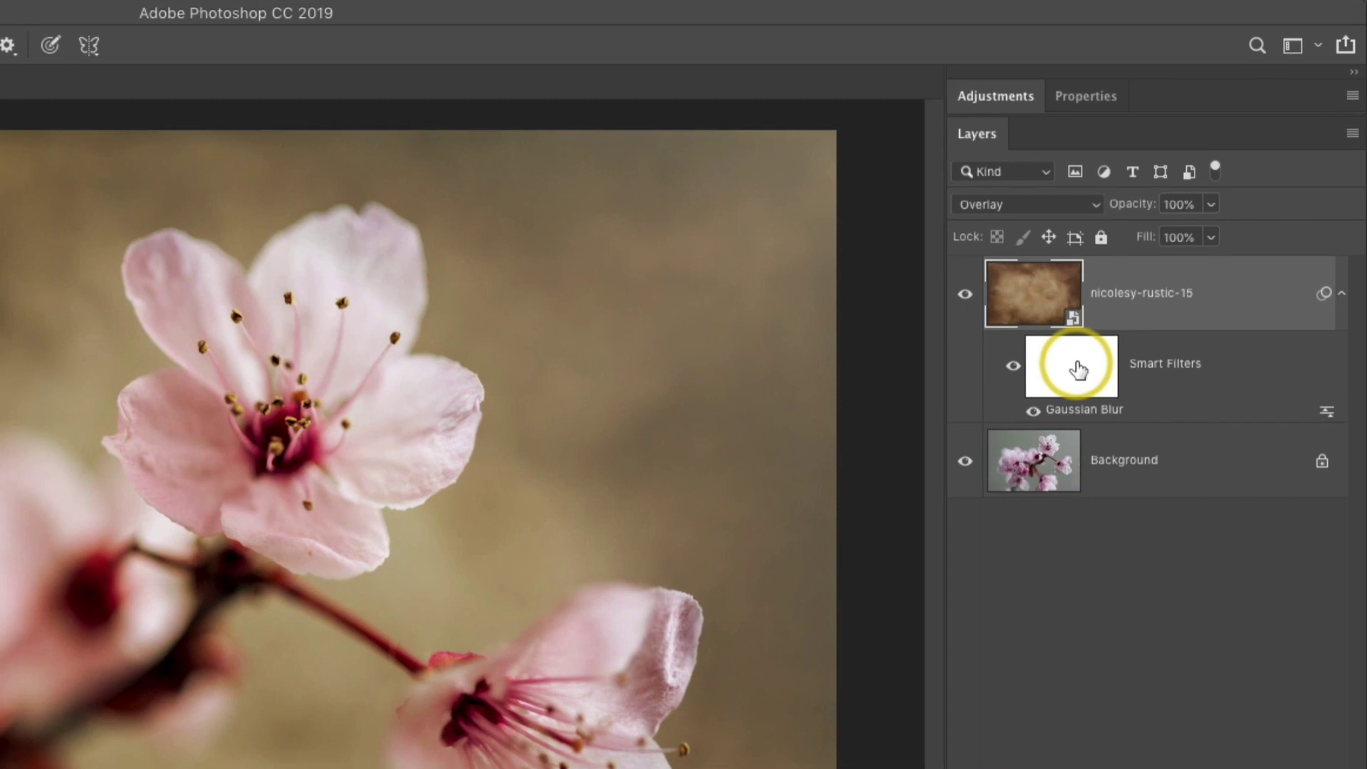
{"action": "left_click", "coordinate": [1079, 370]}
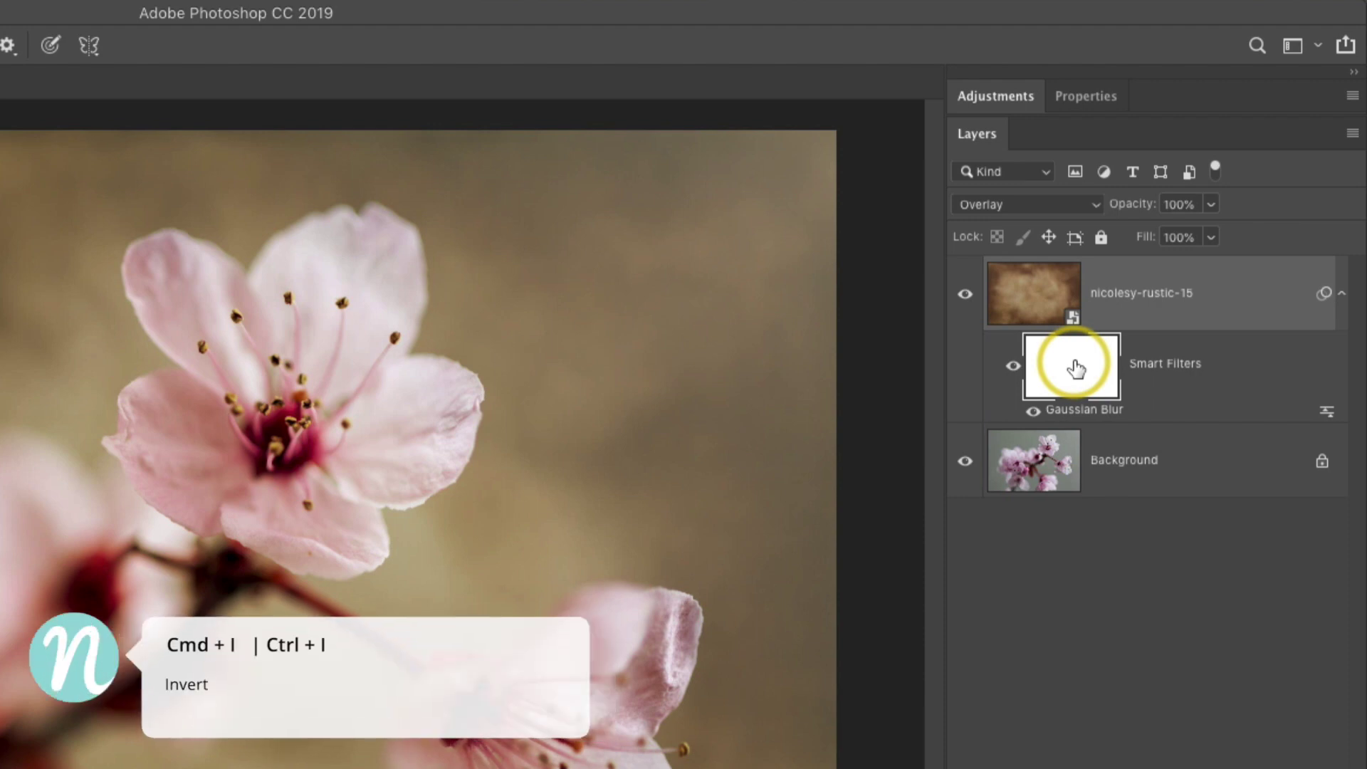
Invert the blur filter mask to black, then paint white over the top and lower-right flowers
{"action": "key", "text": "super+i"}
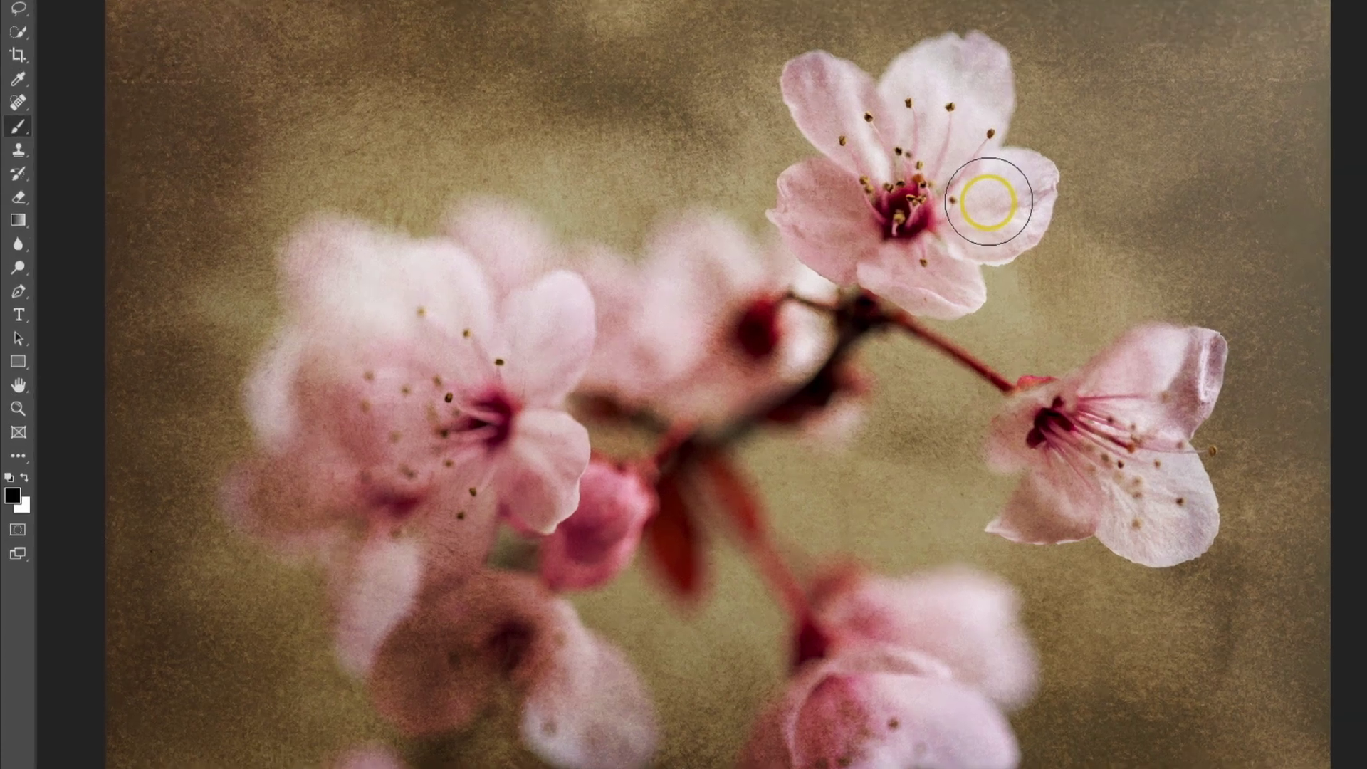
{"action": "key", "text": "x"}
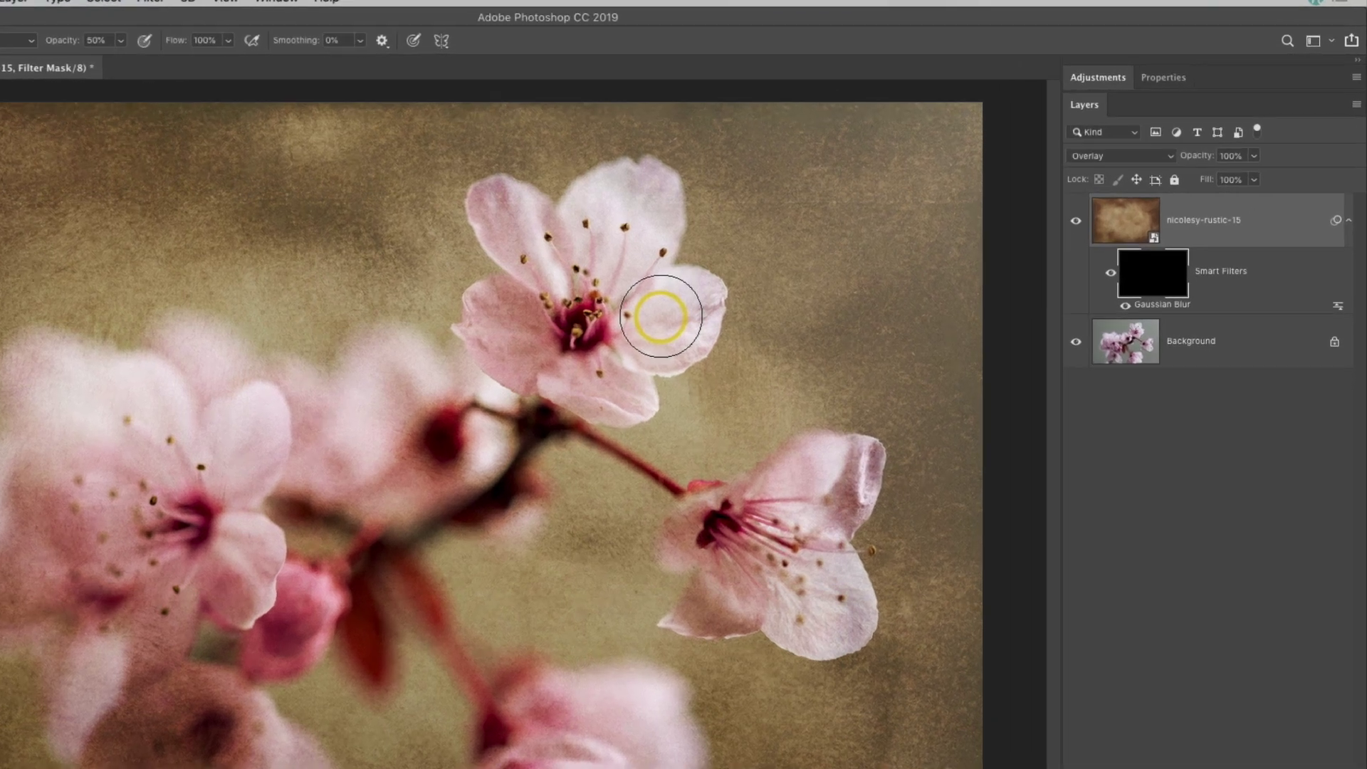
{"action": "right_click", "coordinate": [776, 275]}
{"action": "left_click", "coordinate": [479, 378]}
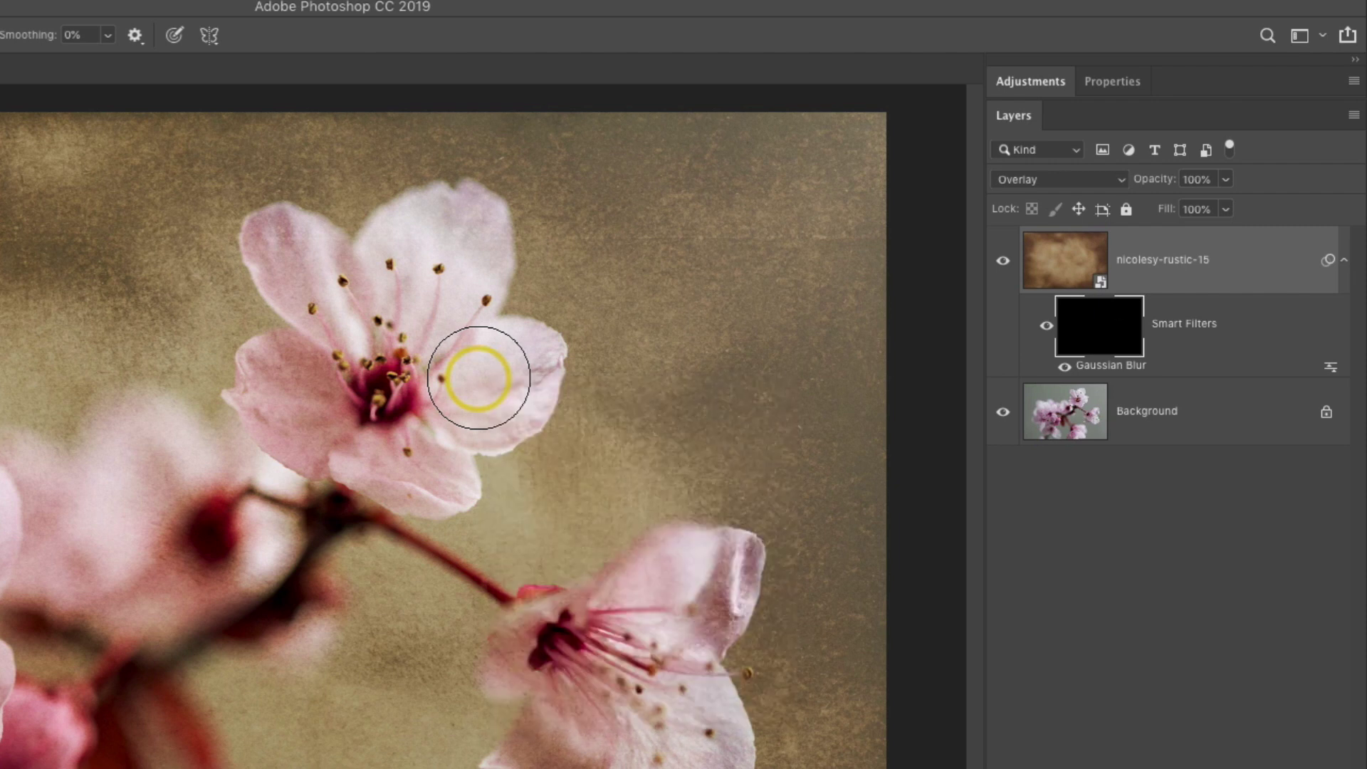
{"action": "mouse_move", "coordinate": [461, 237]}
{"action": "left_mouse_down"}
{"action": "mouse_move", "coordinate": [359, 305]}
{"action": "mouse_move", "coordinate": [285, 240]}
{"action": "mouse_move", "coordinate": [342, 337]}
{"action": "mouse_move", "coordinate": [284, 346]}
{"action": "mouse_move", "coordinate": [320, 368]}
{"action": "mouse_move", "coordinate": [280, 406]}
{"action": "mouse_move", "coordinate": [435, 454]}
{"action": "mouse_move", "coordinate": [439, 479]}
{"action": "mouse_move", "coordinate": [405, 366]}
{"action": "mouse_move", "coordinate": [378, 339]}
{"action": "mouse_move", "coordinate": [401, 337]}
{"action": "mouse_move", "coordinate": [368, 324]}
{"action": "mouse_move", "coordinate": [388, 288]}
{"action": "mouse_move", "coordinate": [434, 319]}
{"action": "mouse_move", "coordinate": [484, 395]}
{"action": "mouse_move", "coordinate": [512, 399]}
{"action": "mouse_move", "coordinate": [468, 416]}
{"action": "mouse_move", "coordinate": [490, 383]}
{"action": "mouse_move", "coordinate": [470, 381]}
{"action": "mouse_move", "coordinate": [521, 375]}
{"action": "mouse_move", "coordinate": [429, 405]}
{"action": "mouse_move", "coordinate": [303, 309]}
{"action": "mouse_move", "coordinate": [373, 382]}
{"action": "left_mouse_up"}
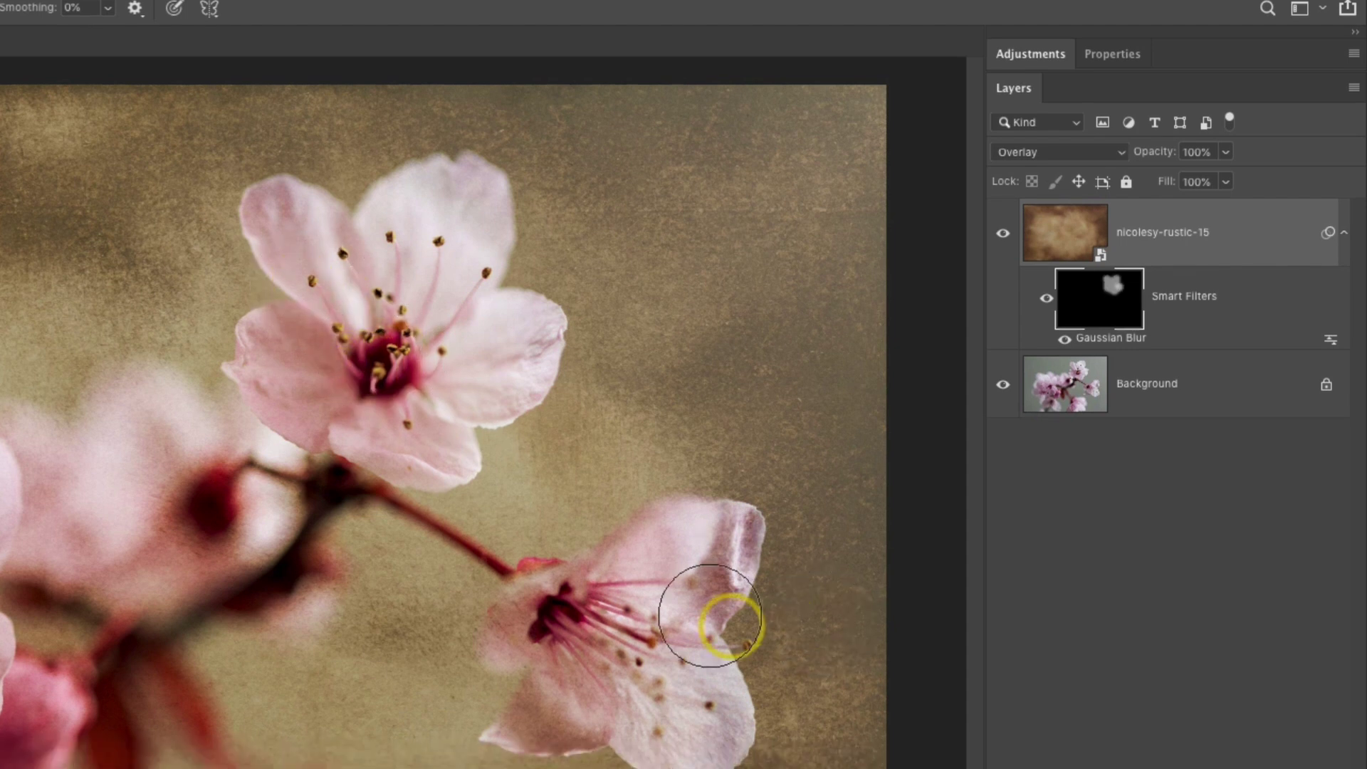
{"action": "left_click_drag", "start_coordinate": [720, 656], "coordinate": [709, 575]}
{"action": "mouse_move", "coordinate": [709, 492]}
{"action": "left_mouse_down"}
{"action": "mouse_move", "coordinate": [593, 567]}
{"action": "mouse_move", "coordinate": [536, 558]}
{"action": "mouse_move", "coordinate": [538, 570]}
{"action": "mouse_move", "coordinate": [667, 579]}
{"action": "mouse_move", "coordinate": [693, 623]}
{"action": "mouse_move", "coordinate": [668, 651]}
{"action": "mouse_move", "coordinate": [550, 653]}
{"action": "mouse_move", "coordinate": [588, 575]}
{"action": "mouse_move", "coordinate": [571, 559]}
{"action": "mouse_move", "coordinate": [552, 568]}
{"action": "mouse_move", "coordinate": [716, 487]}
{"action": "mouse_move", "coordinate": [700, 518]}
{"action": "mouse_move", "coordinate": [696, 617]}
{"action": "mouse_move", "coordinate": [661, 644]}
{"action": "mouse_move", "coordinate": [618, 636]}
{"action": "mouse_move", "coordinate": [680, 660]}
{"action": "mouse_move", "coordinate": [564, 632]}
{"action": "left_mouse_up"}
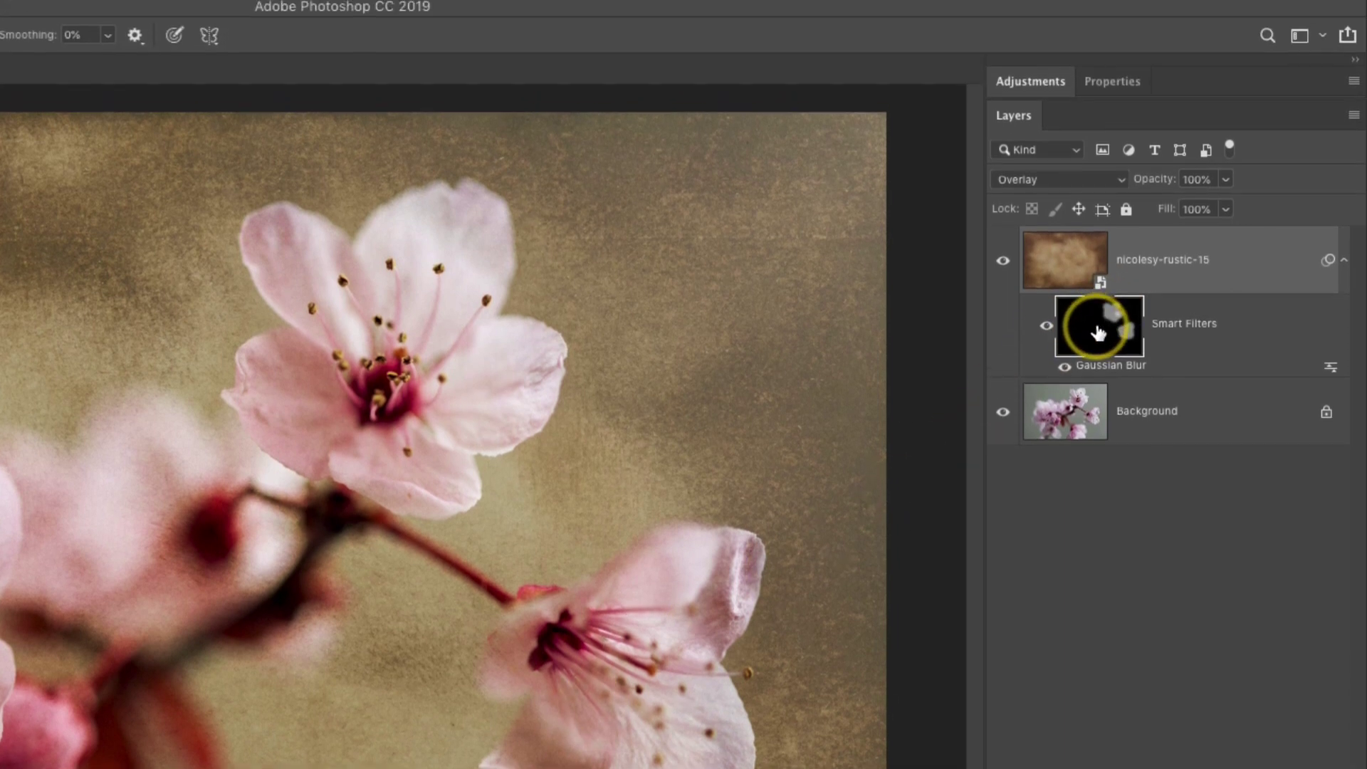
{"action": "left_click", "coordinate": [1064, 367]}
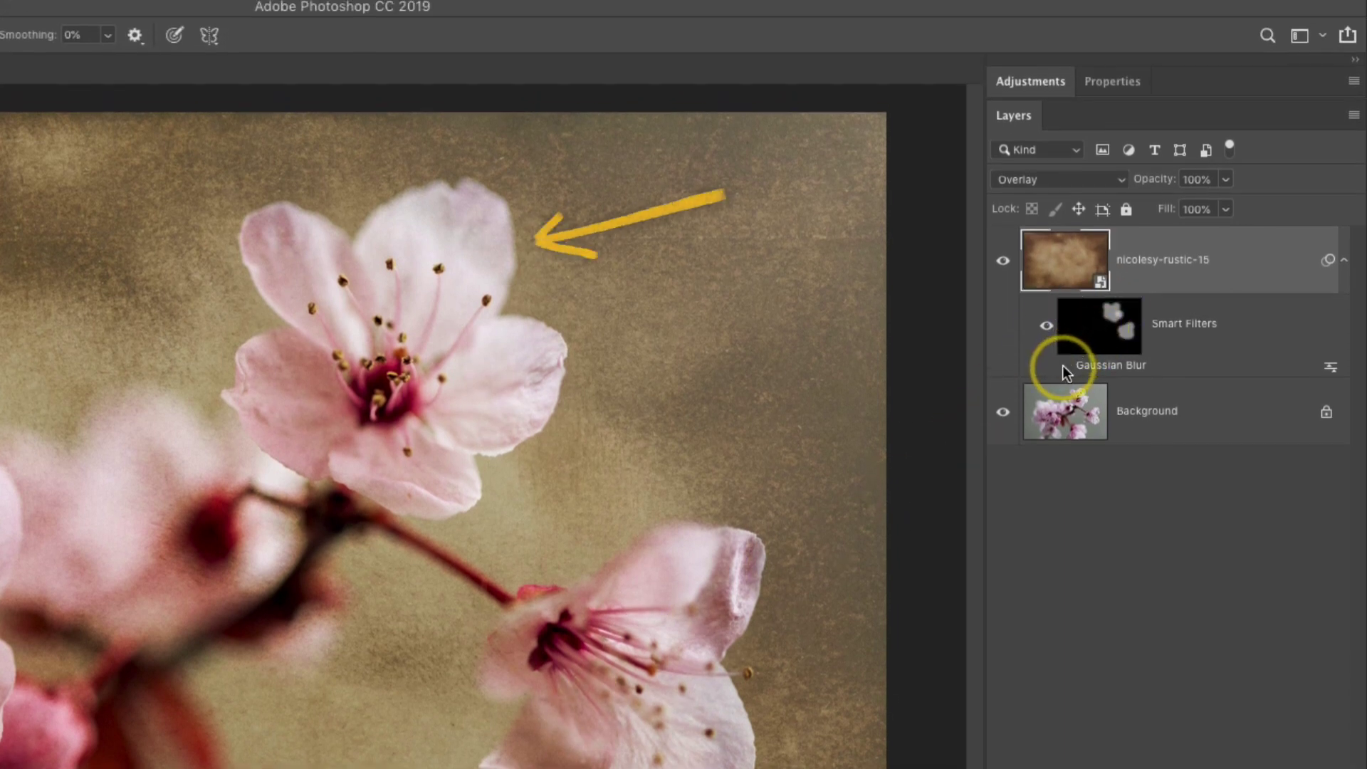
{"action": "left_click", "coordinate": [1064, 366]}
{"action": "left_click", "coordinate": [1064, 367]}
{"action": "left_click", "coordinate": [1064, 367]}
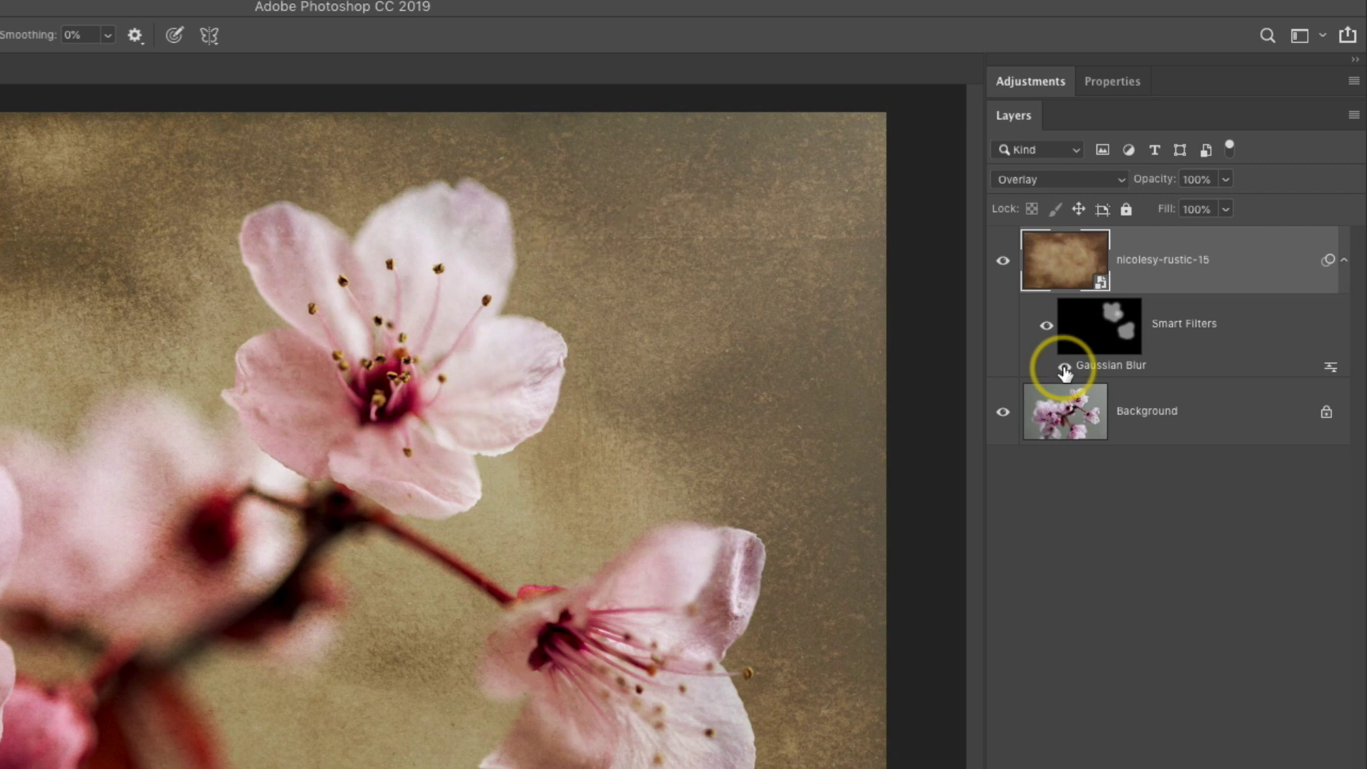
{"action": "left_click", "coordinate": [1064, 367]}
{"action": "left_click", "coordinate": [1064, 367]}
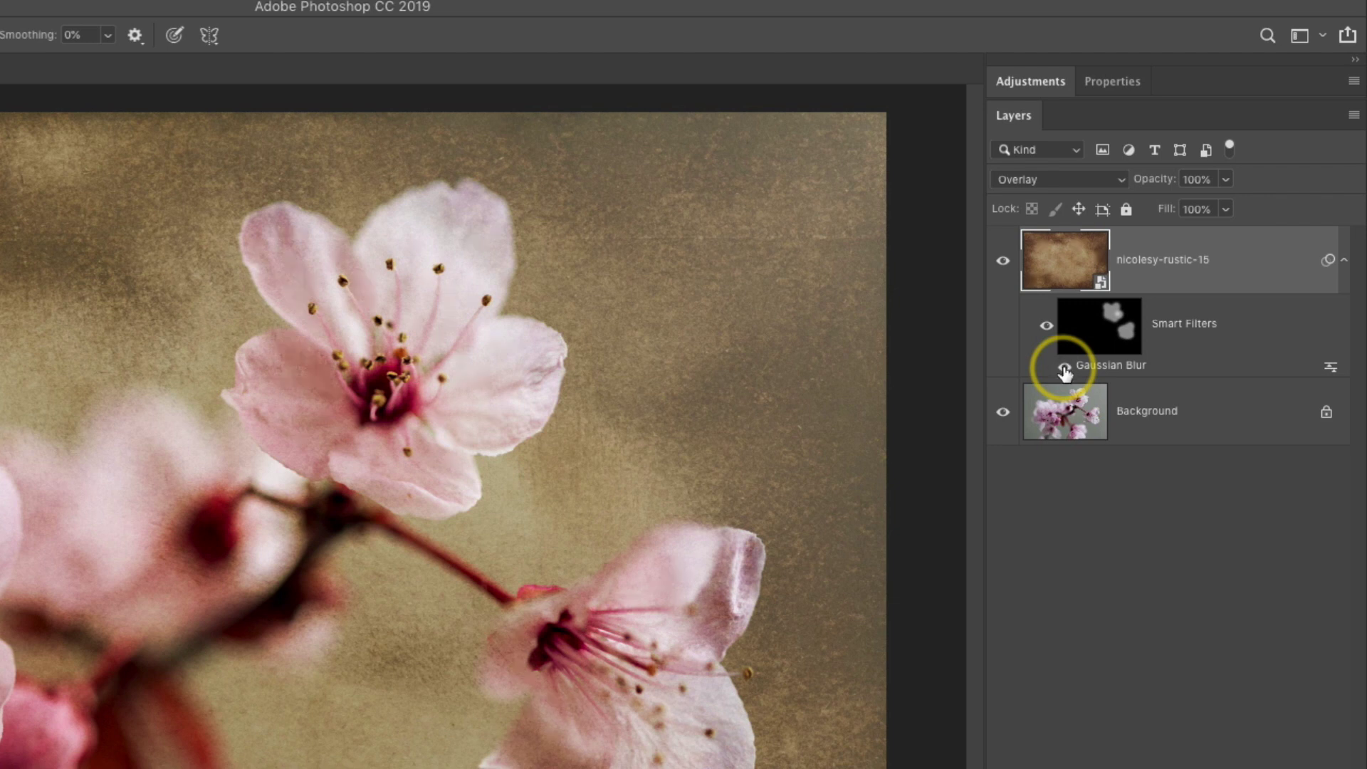